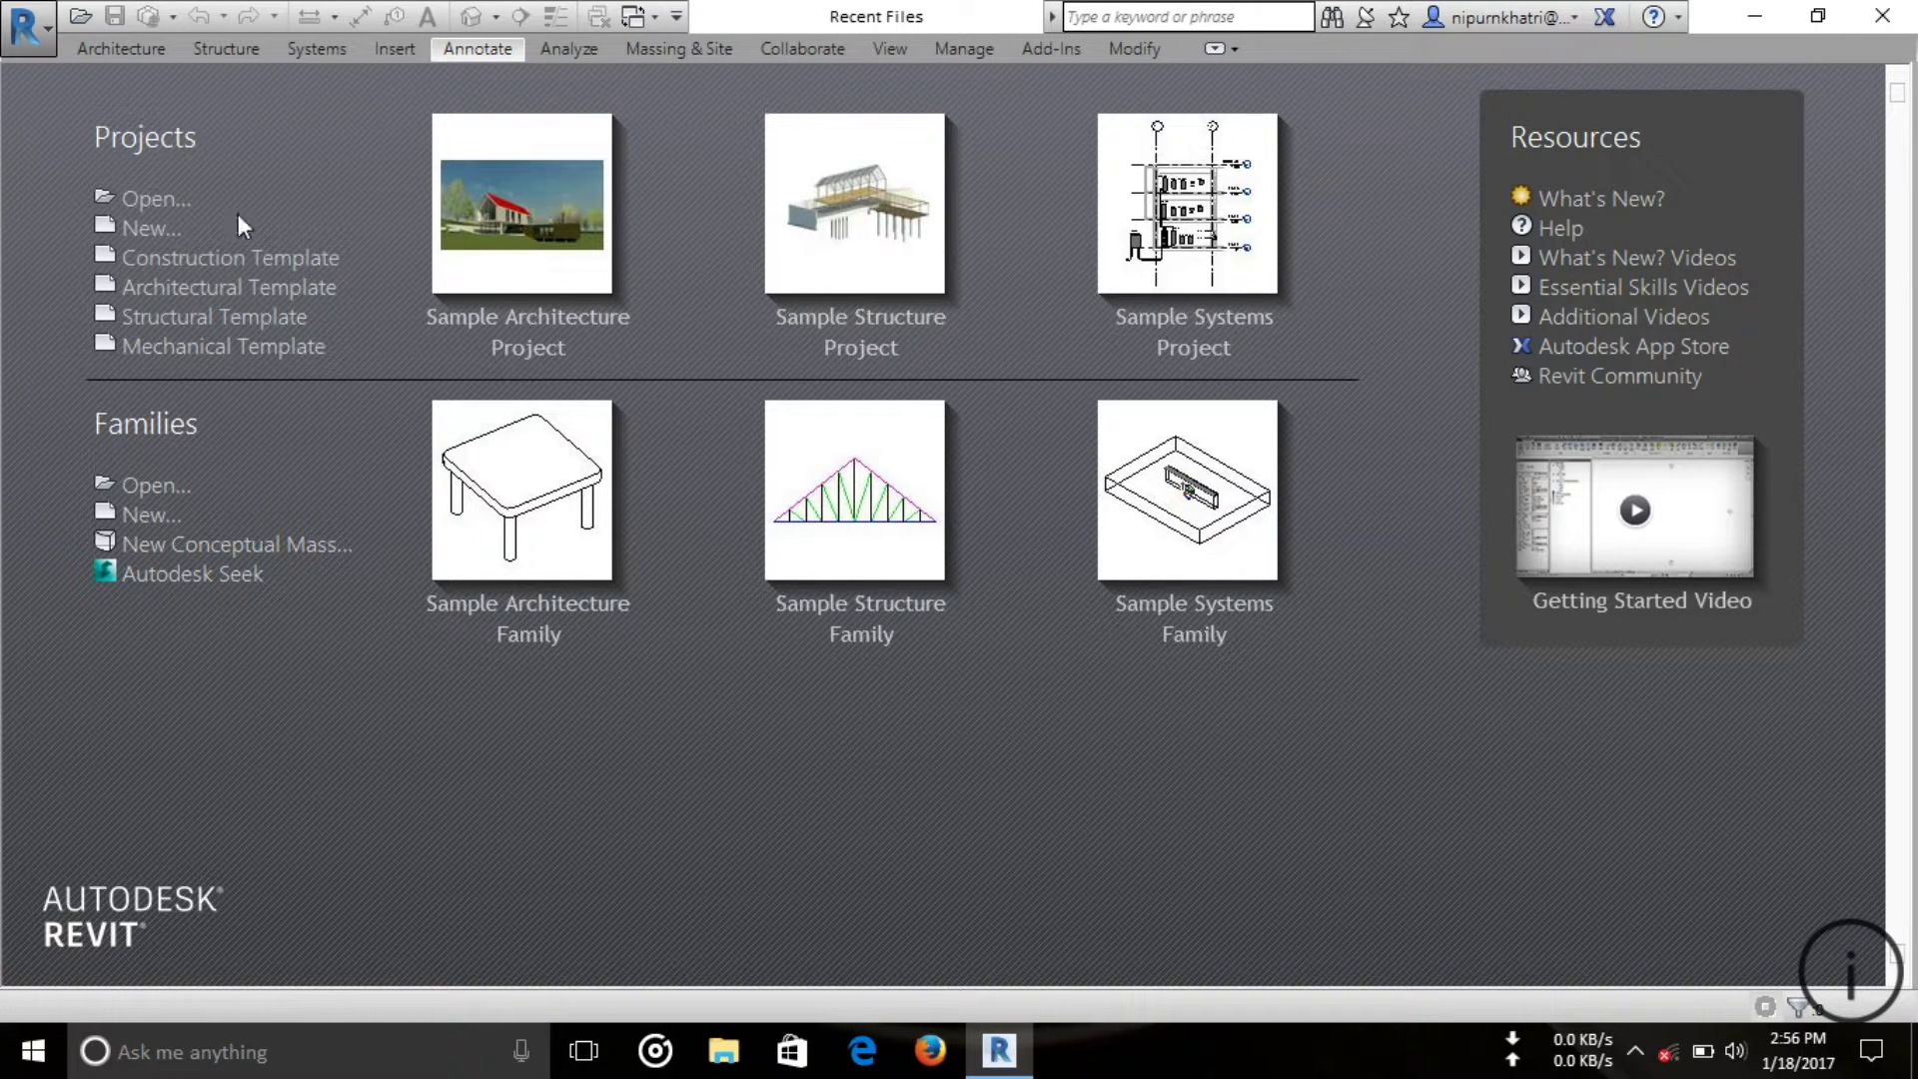
Create a new project based on the Construction Template, keeping Project selected.
click(146, 230)
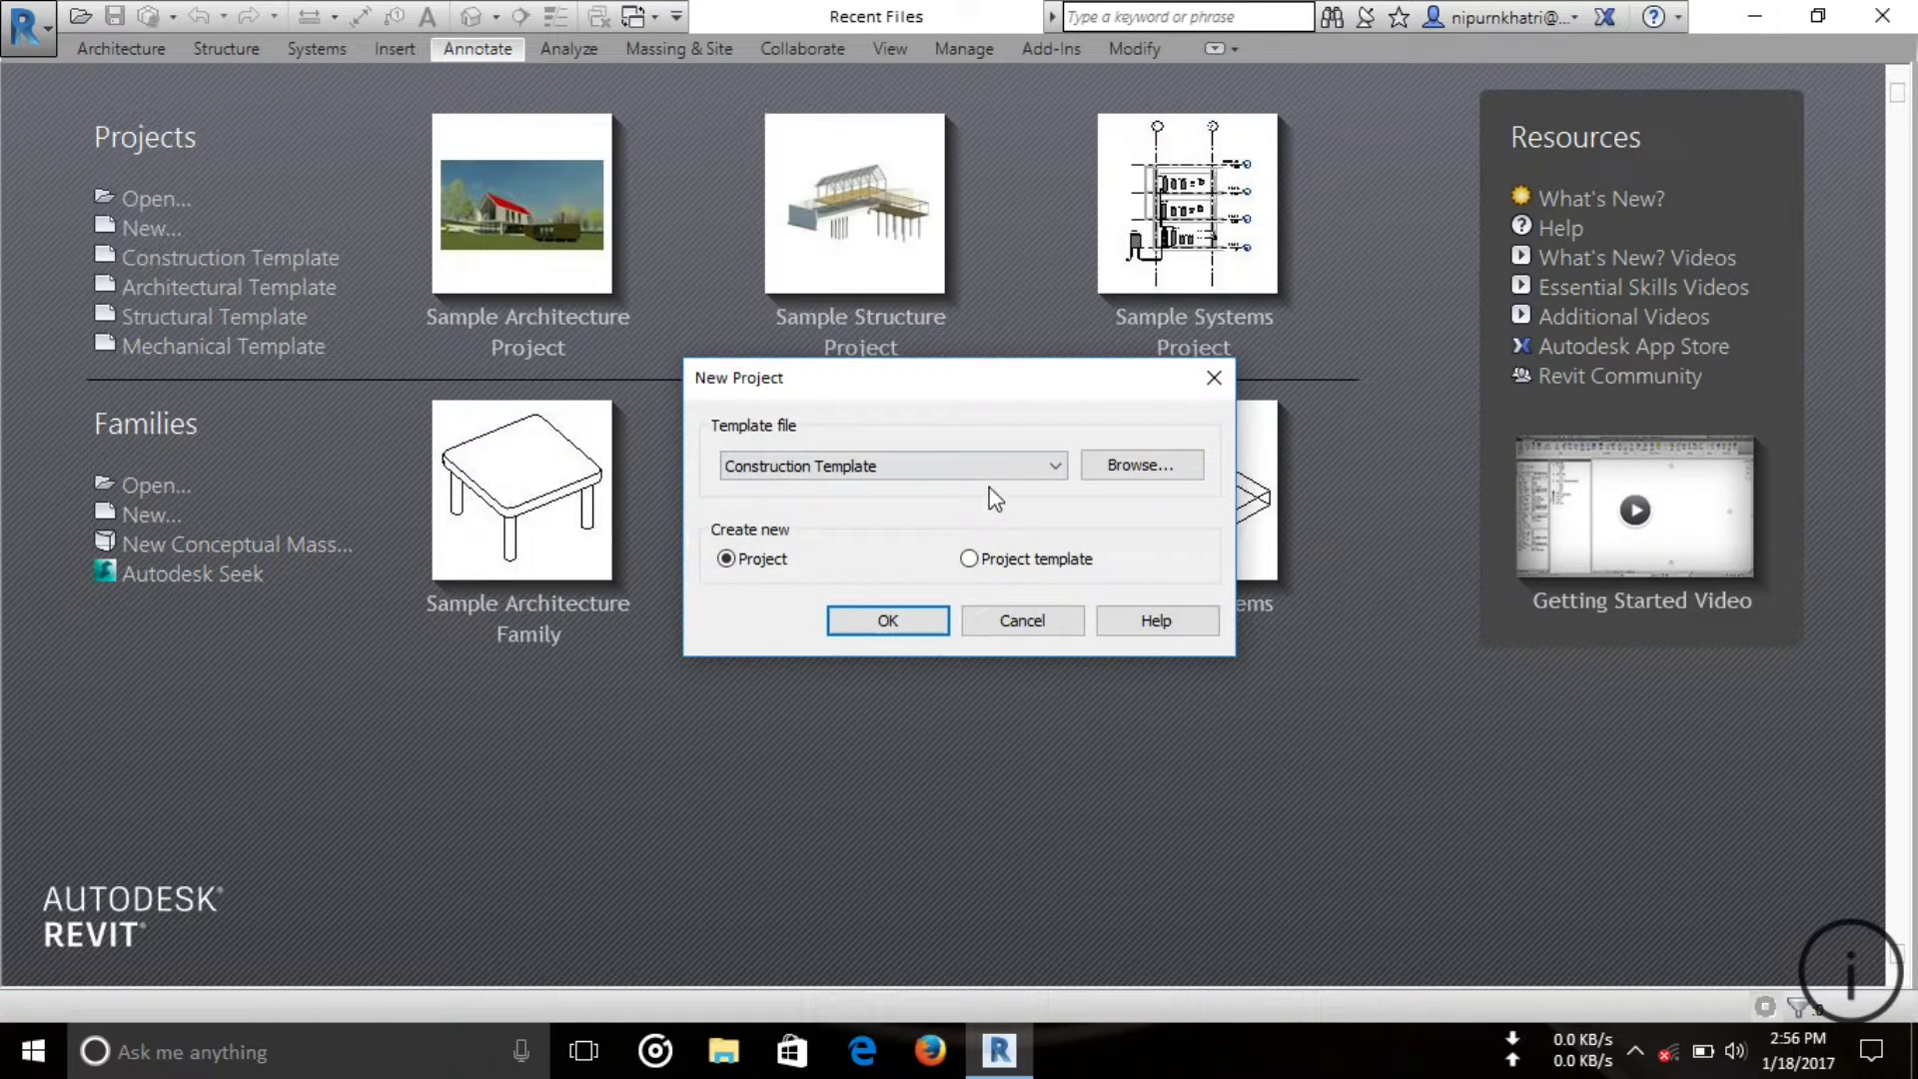
click(1029, 470)
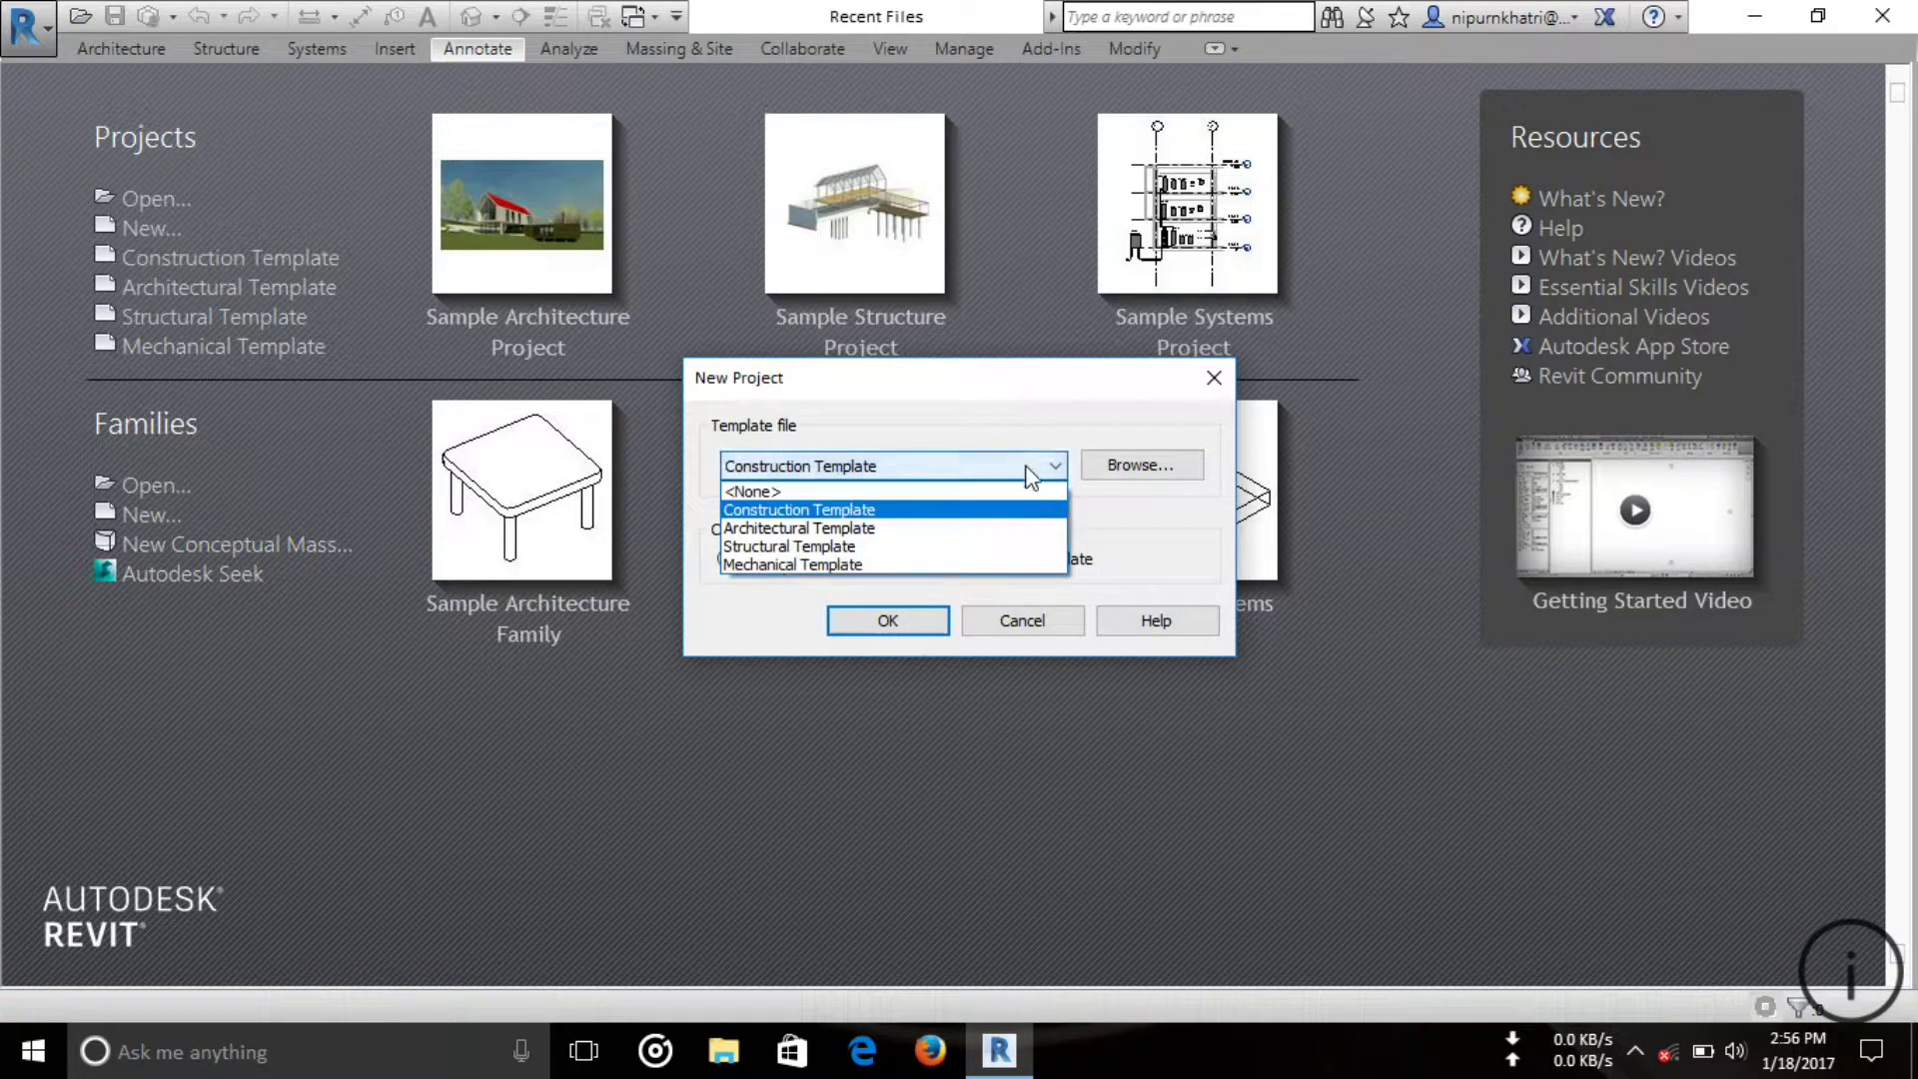
click(873, 529)
click(1146, 473)
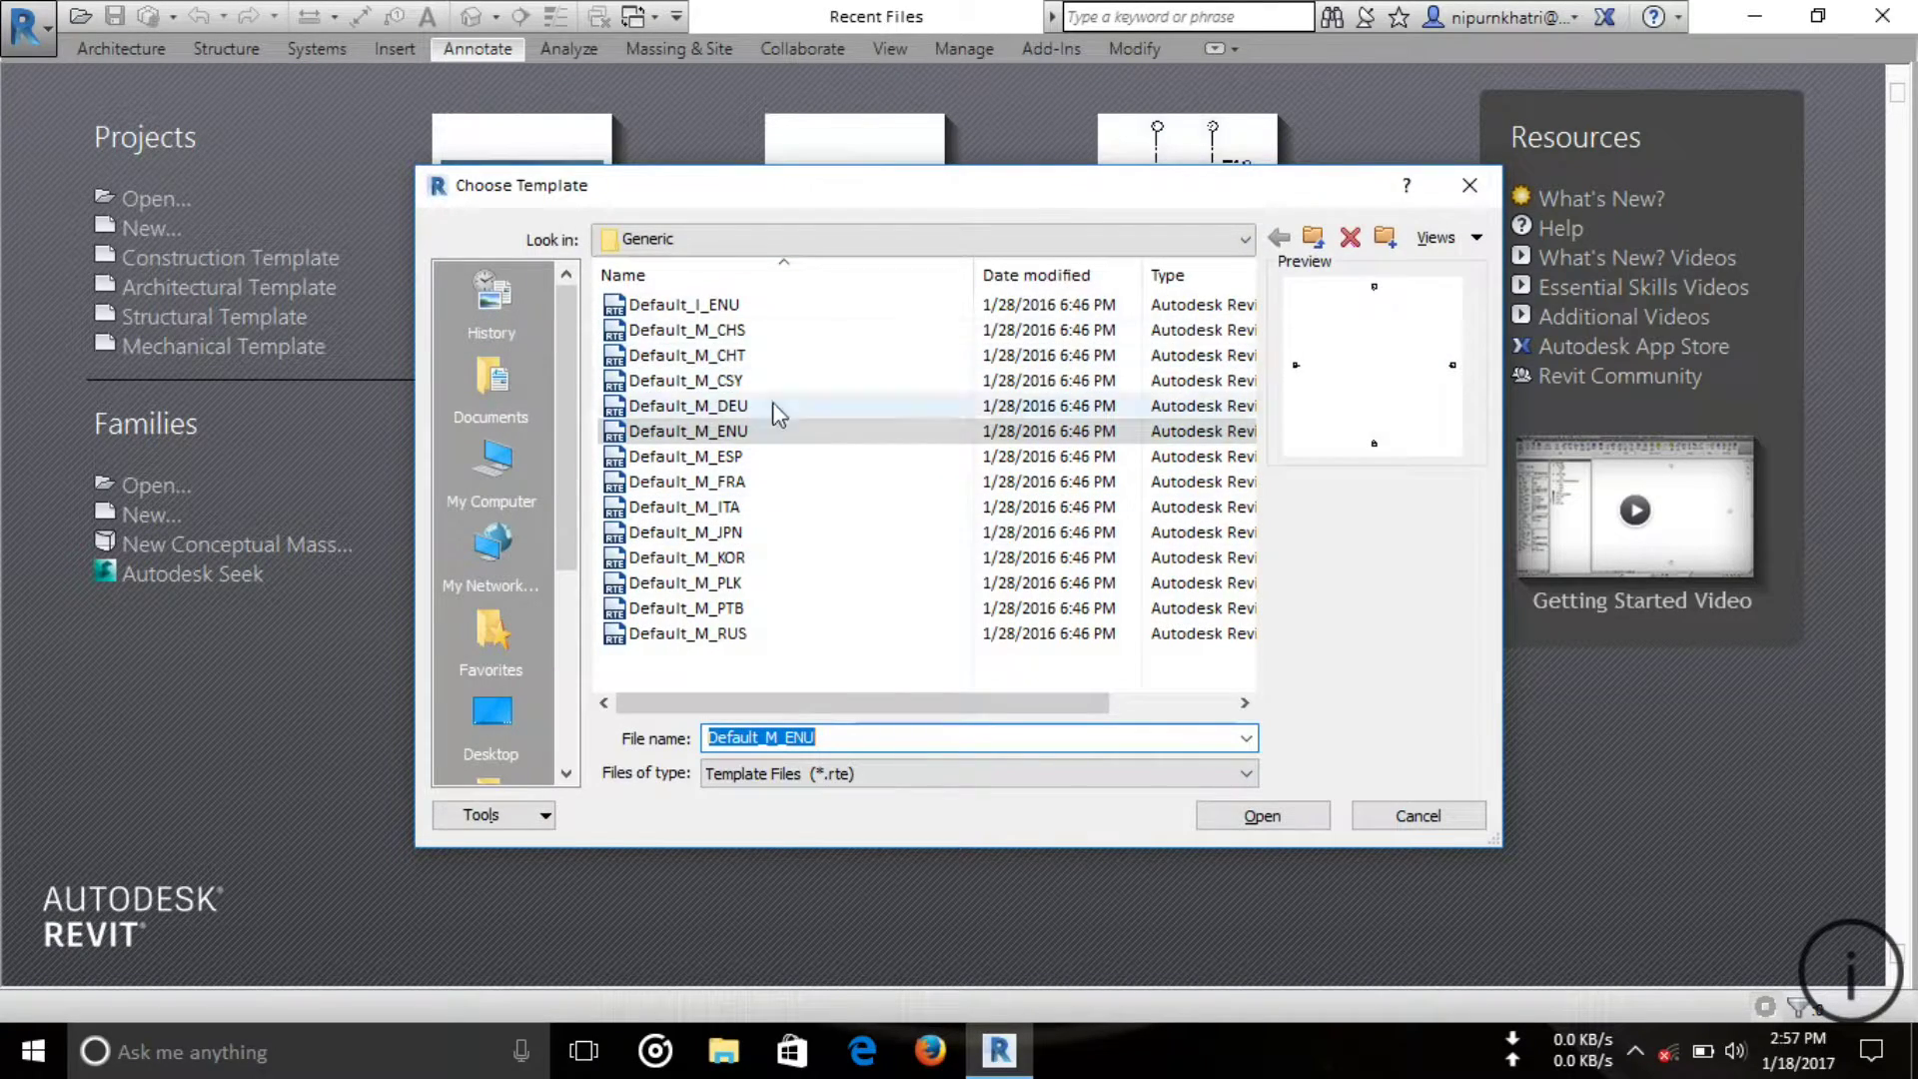
click(1470, 186)
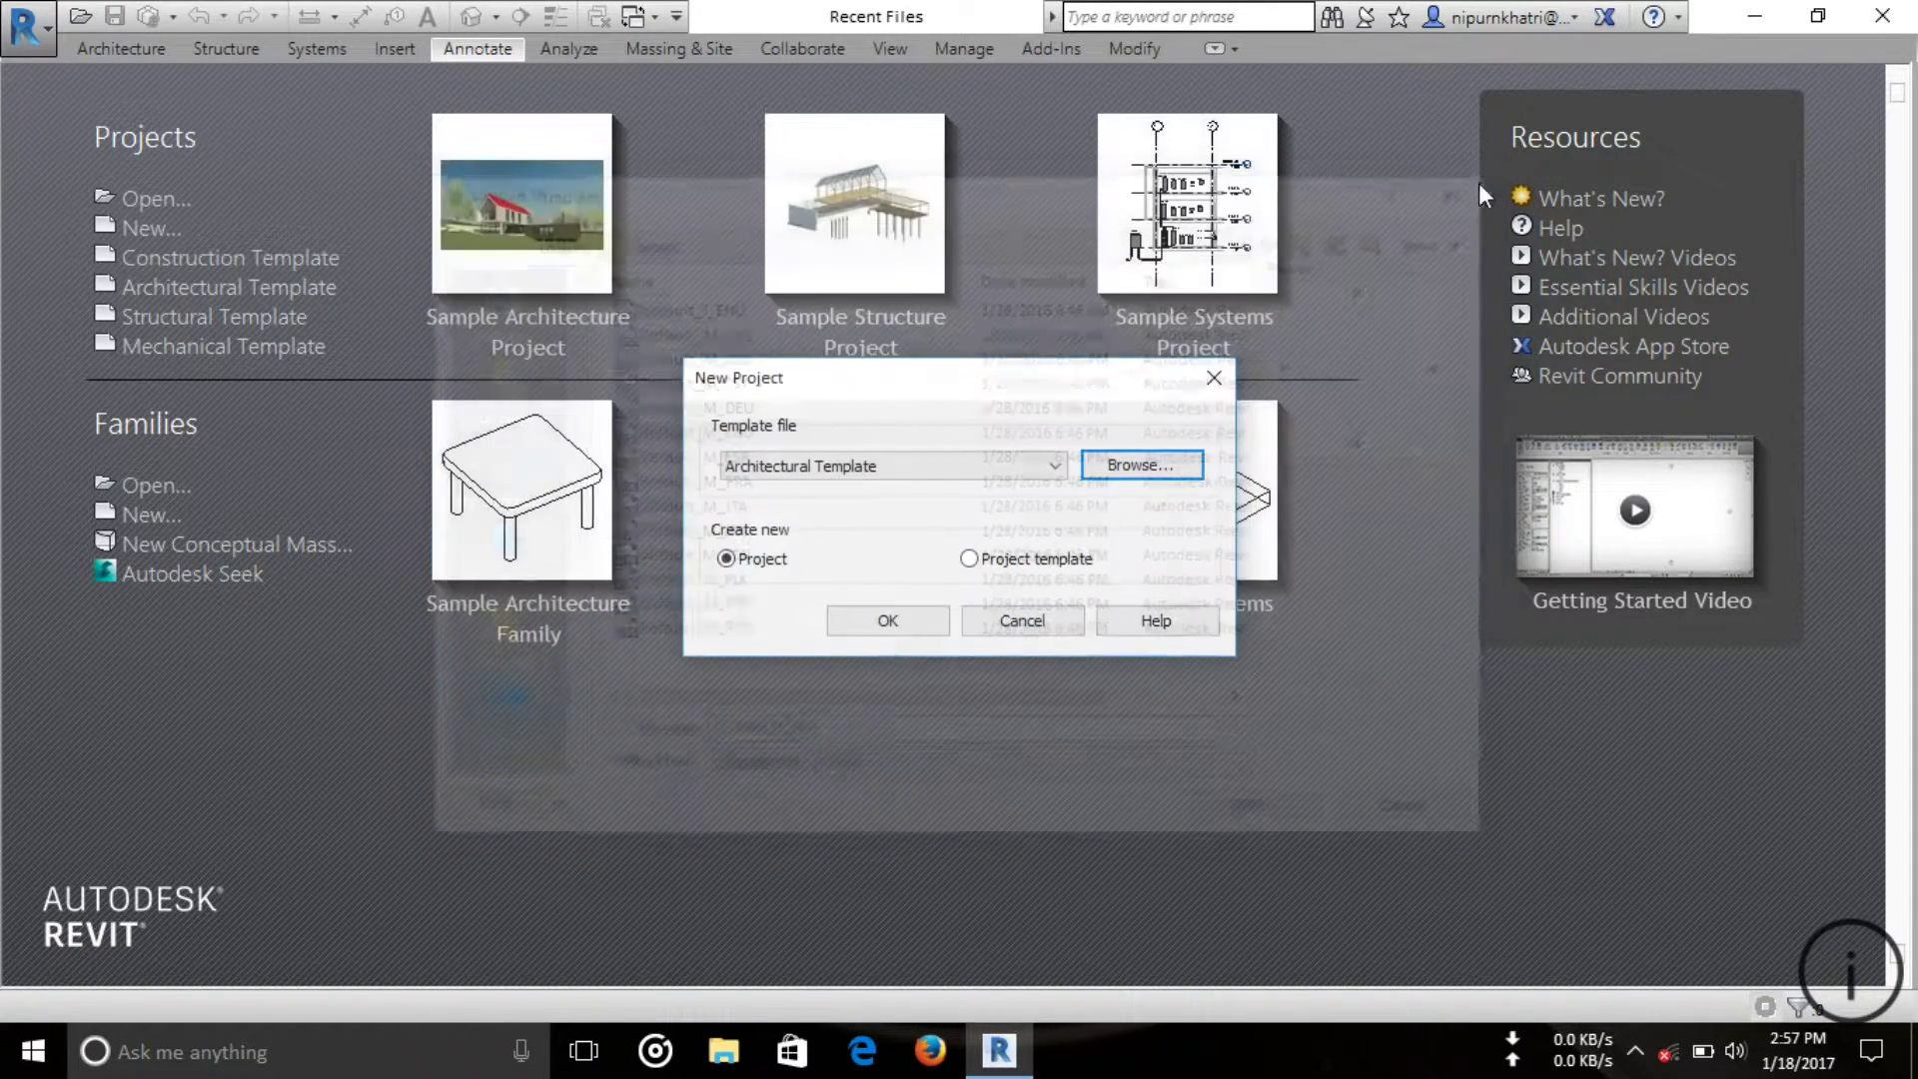
click(911, 468)
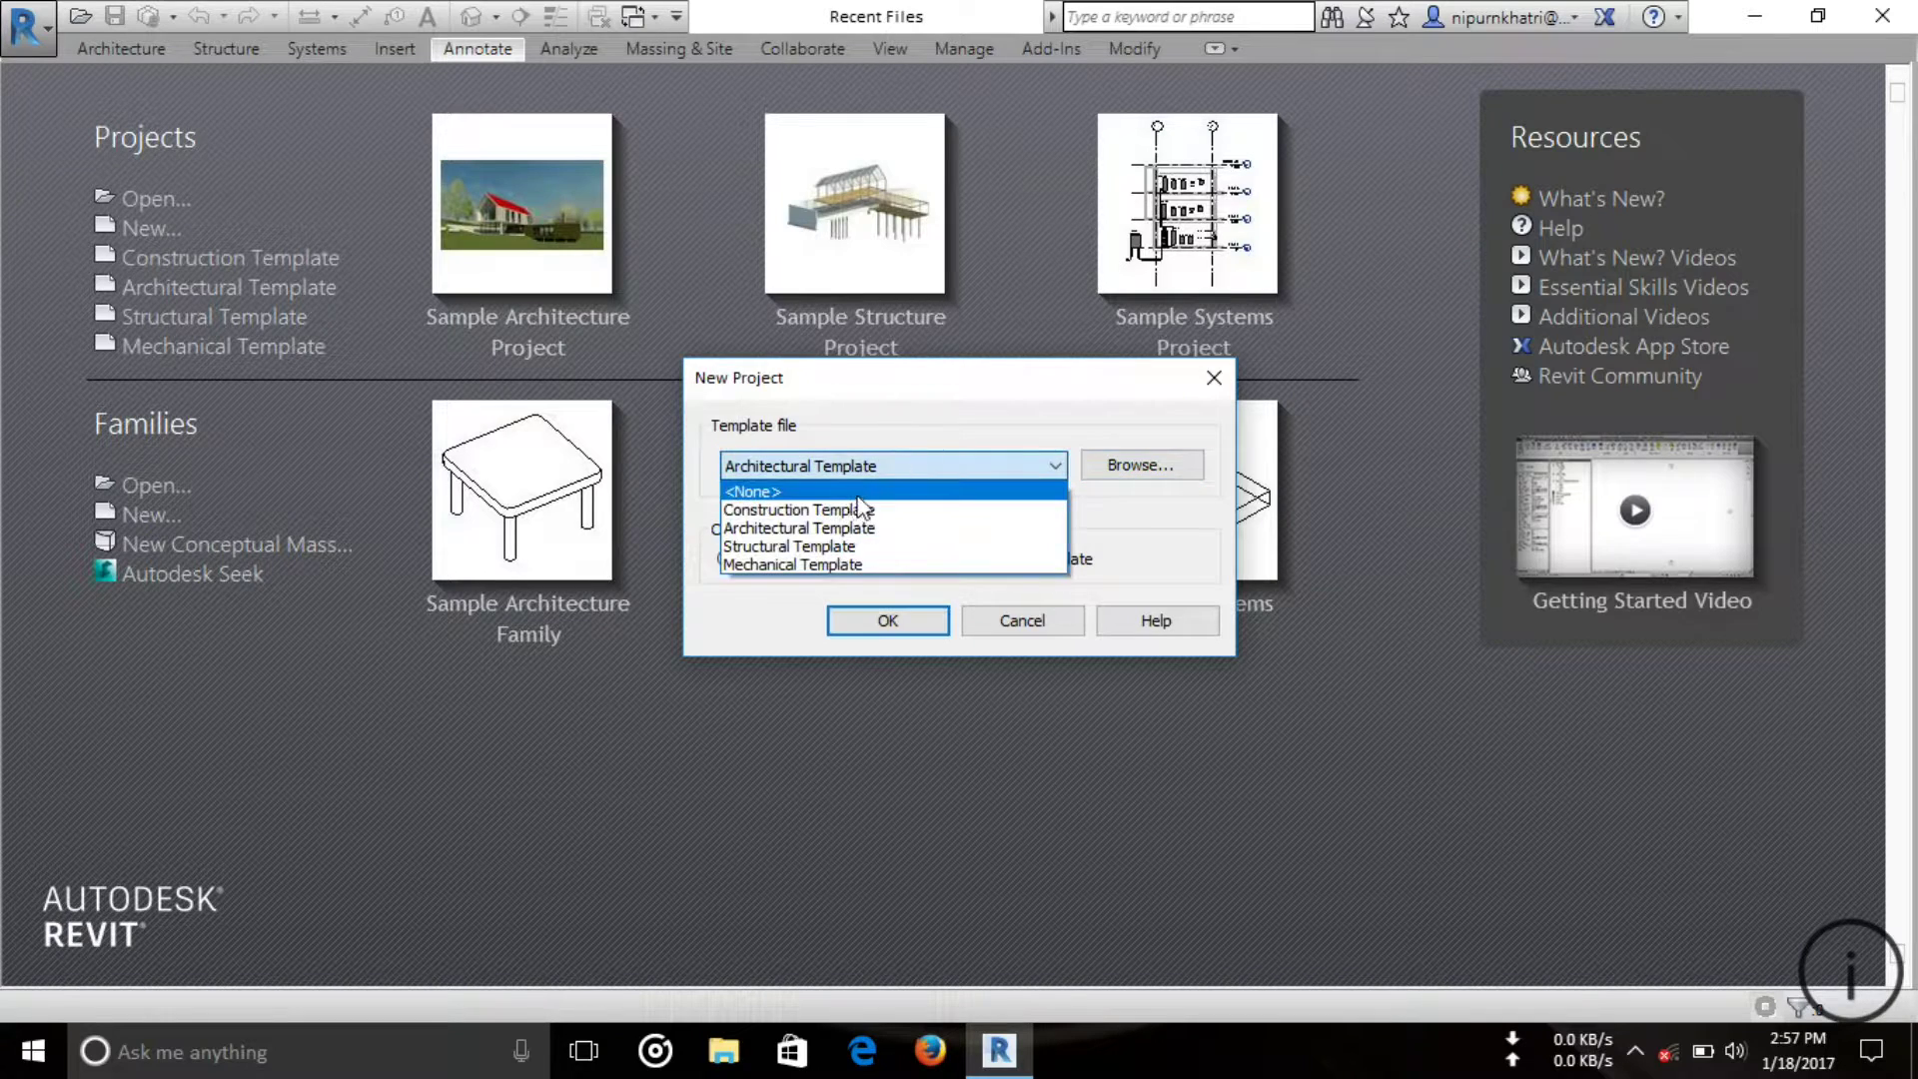
click(849, 506)
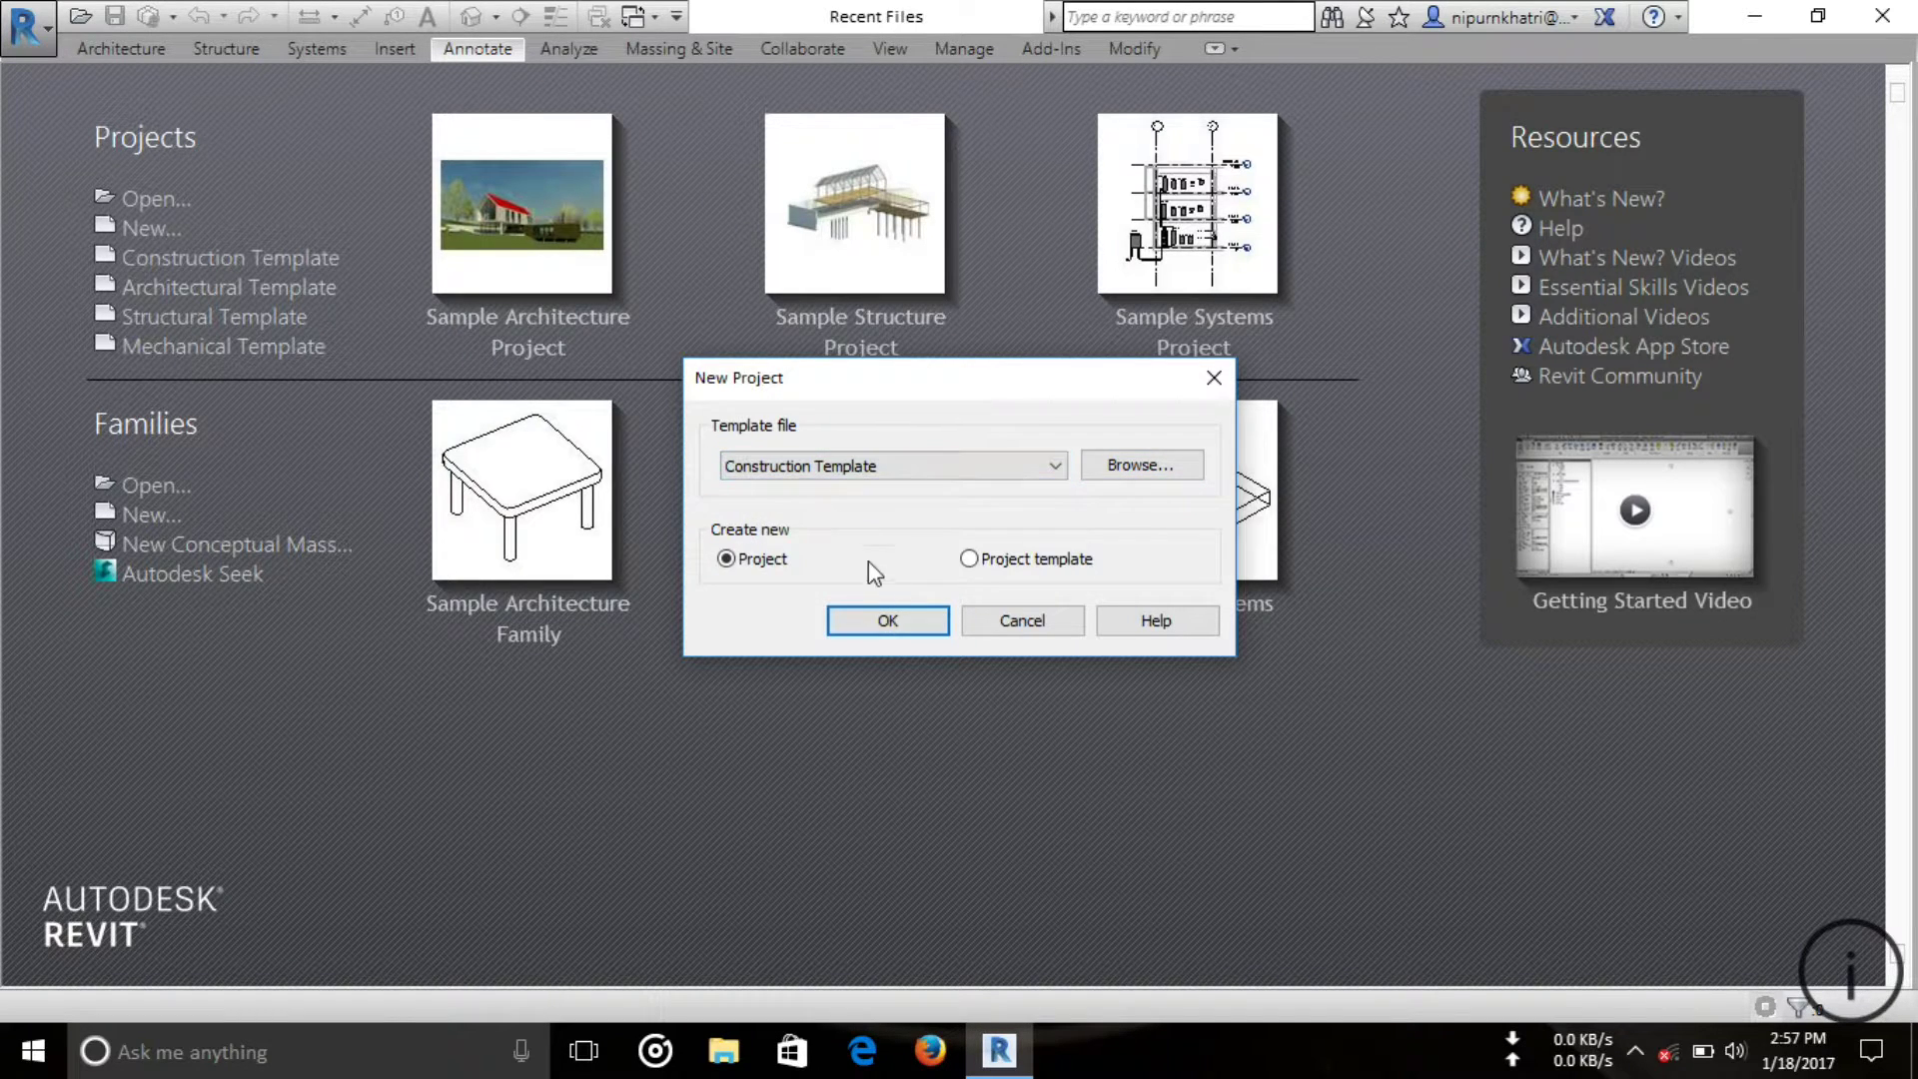
click(874, 619)
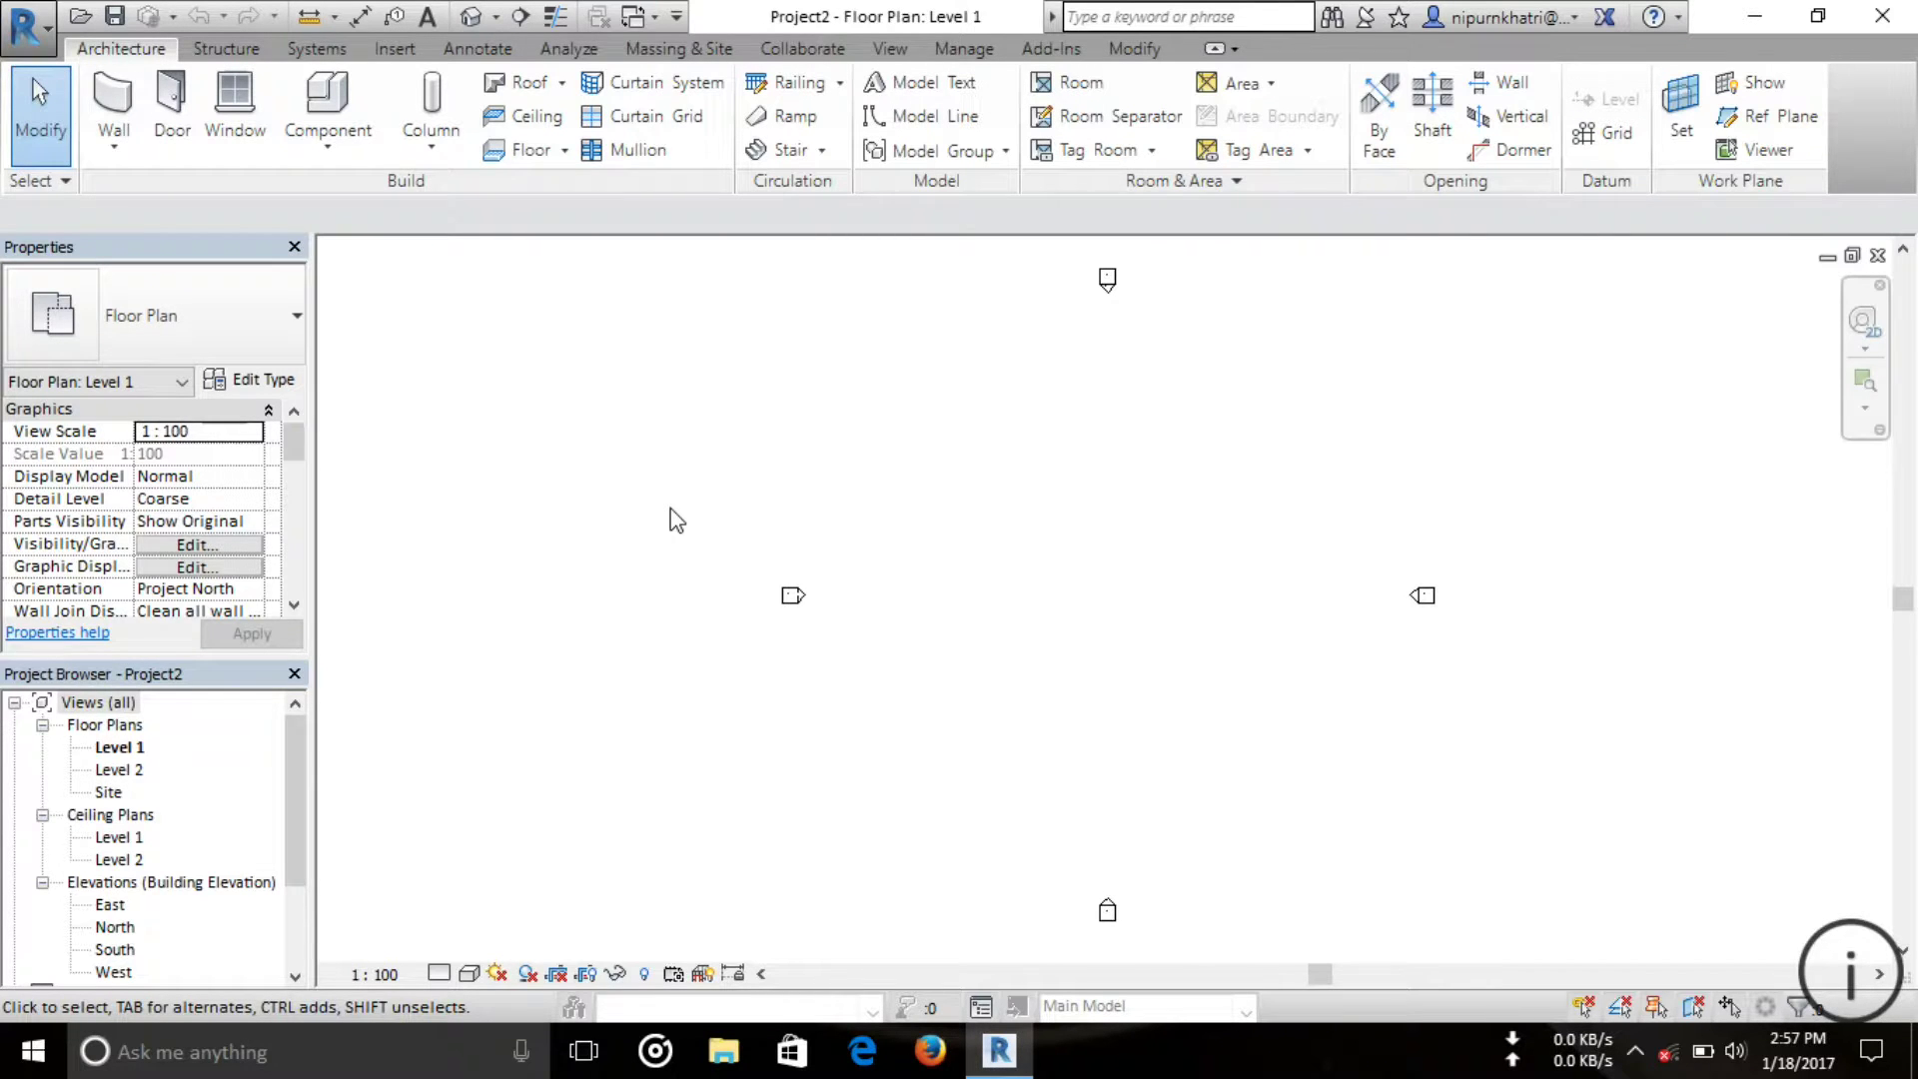
Glance at the R application menu, then dismiss it to return to the empty Level 1 plan.
click(27, 25)
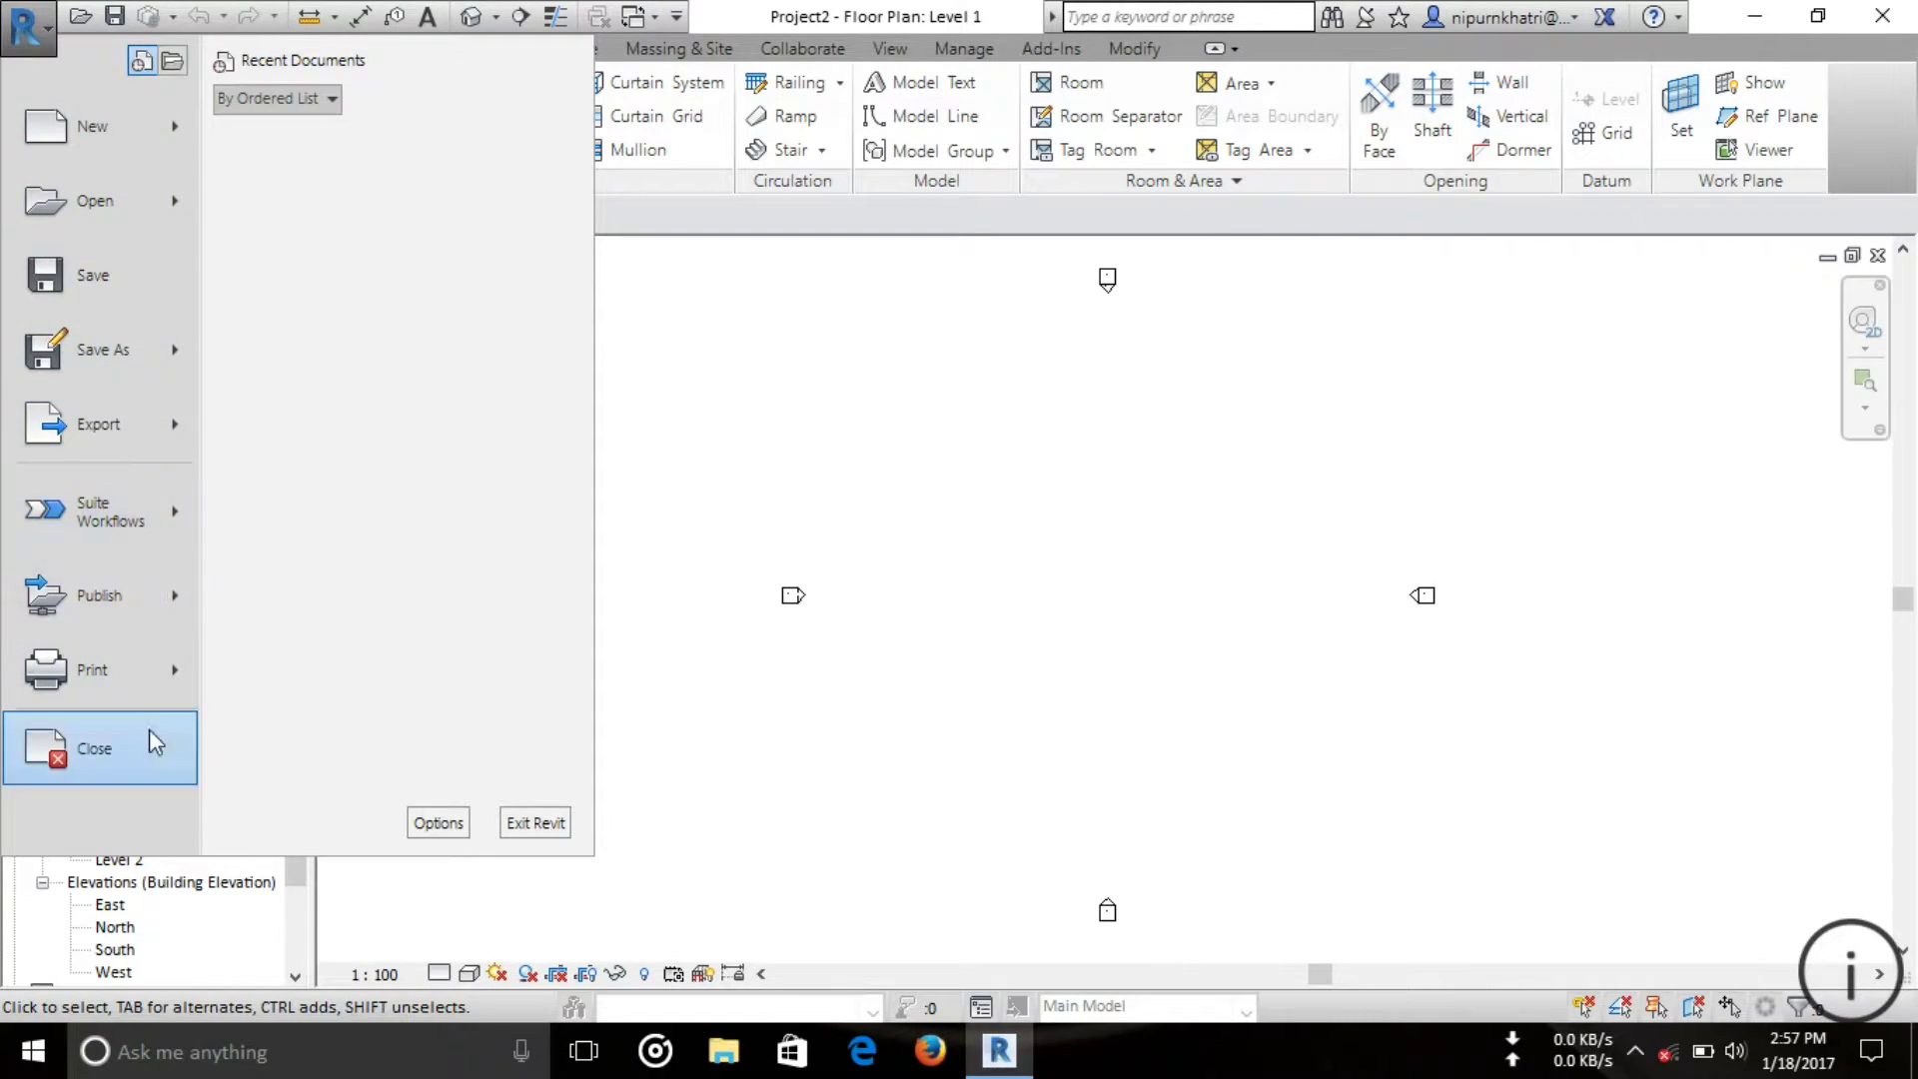
click(700, 423)
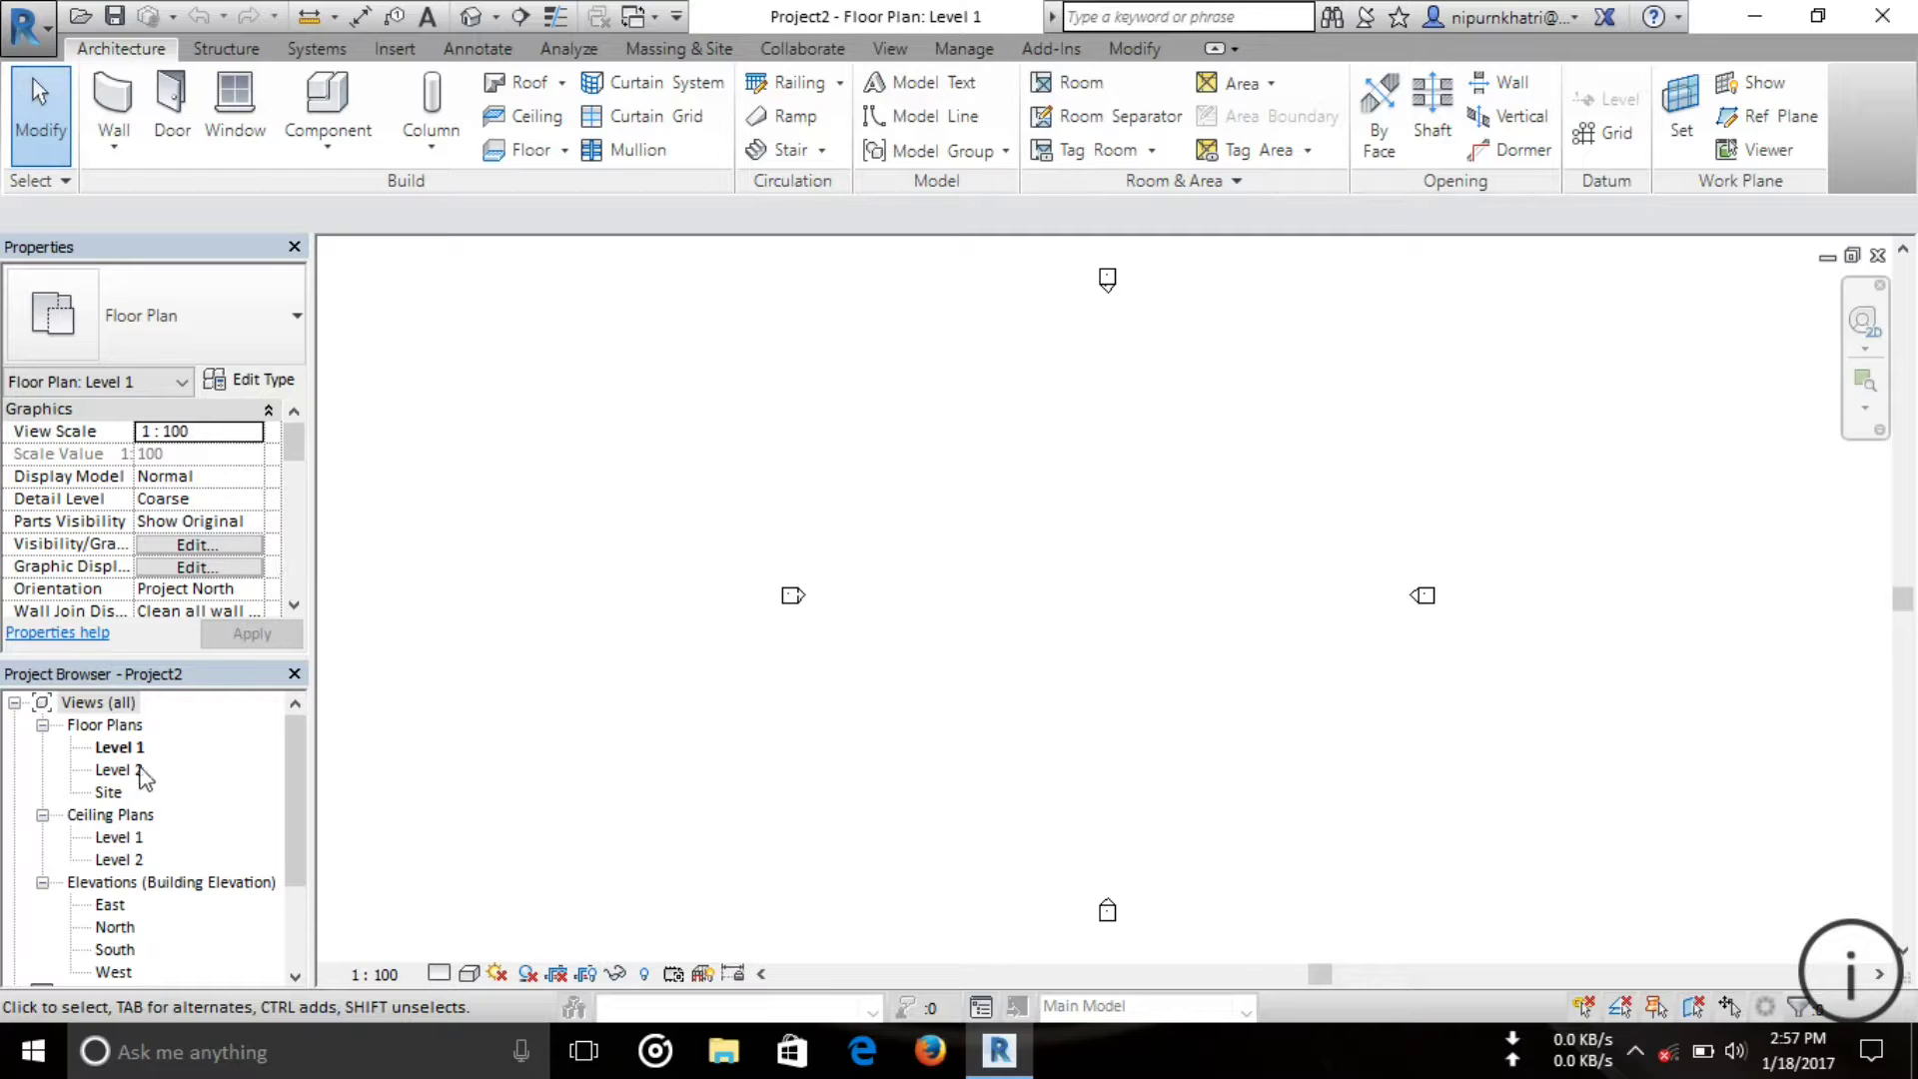
Open the Level 2 floor plan as a floating window and rearrange it beside Level 1.
double_click(120, 770)
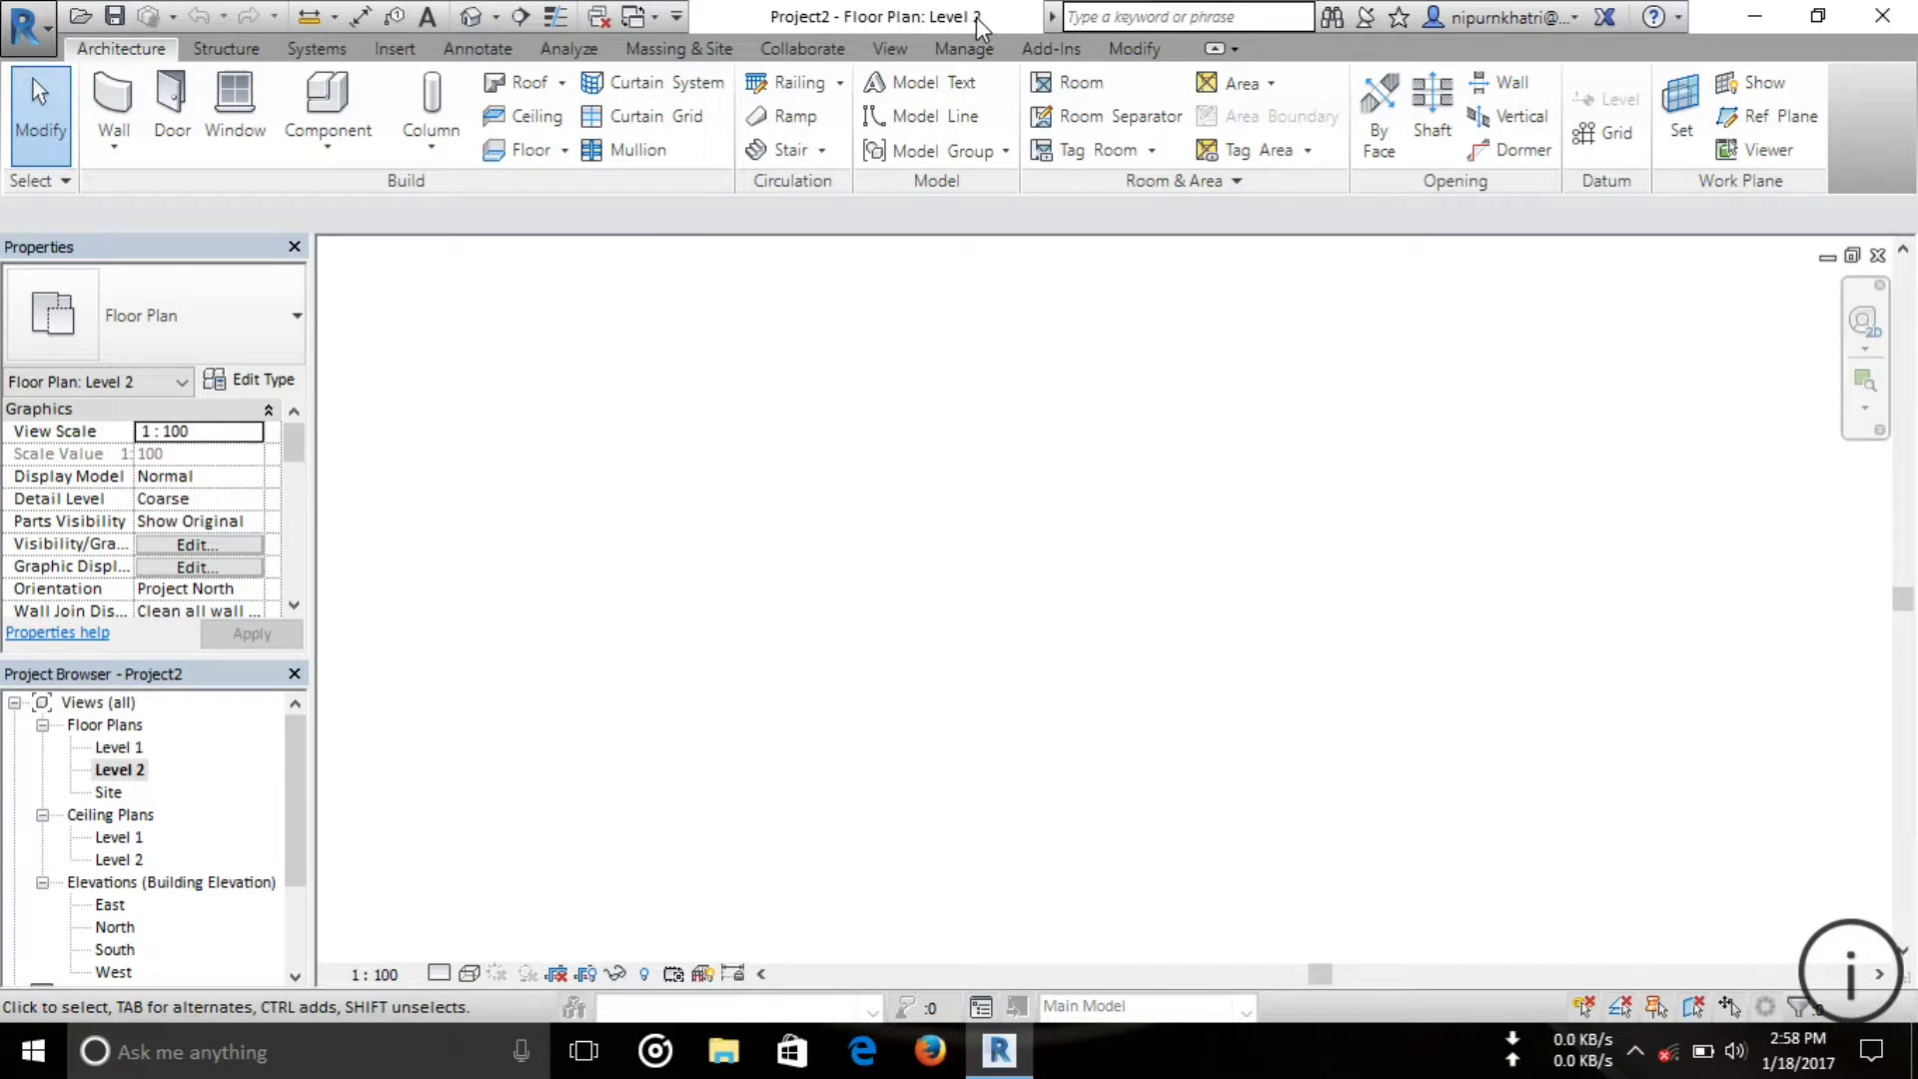
click(1853, 257)
drag(1446, 262, 1288, 291)
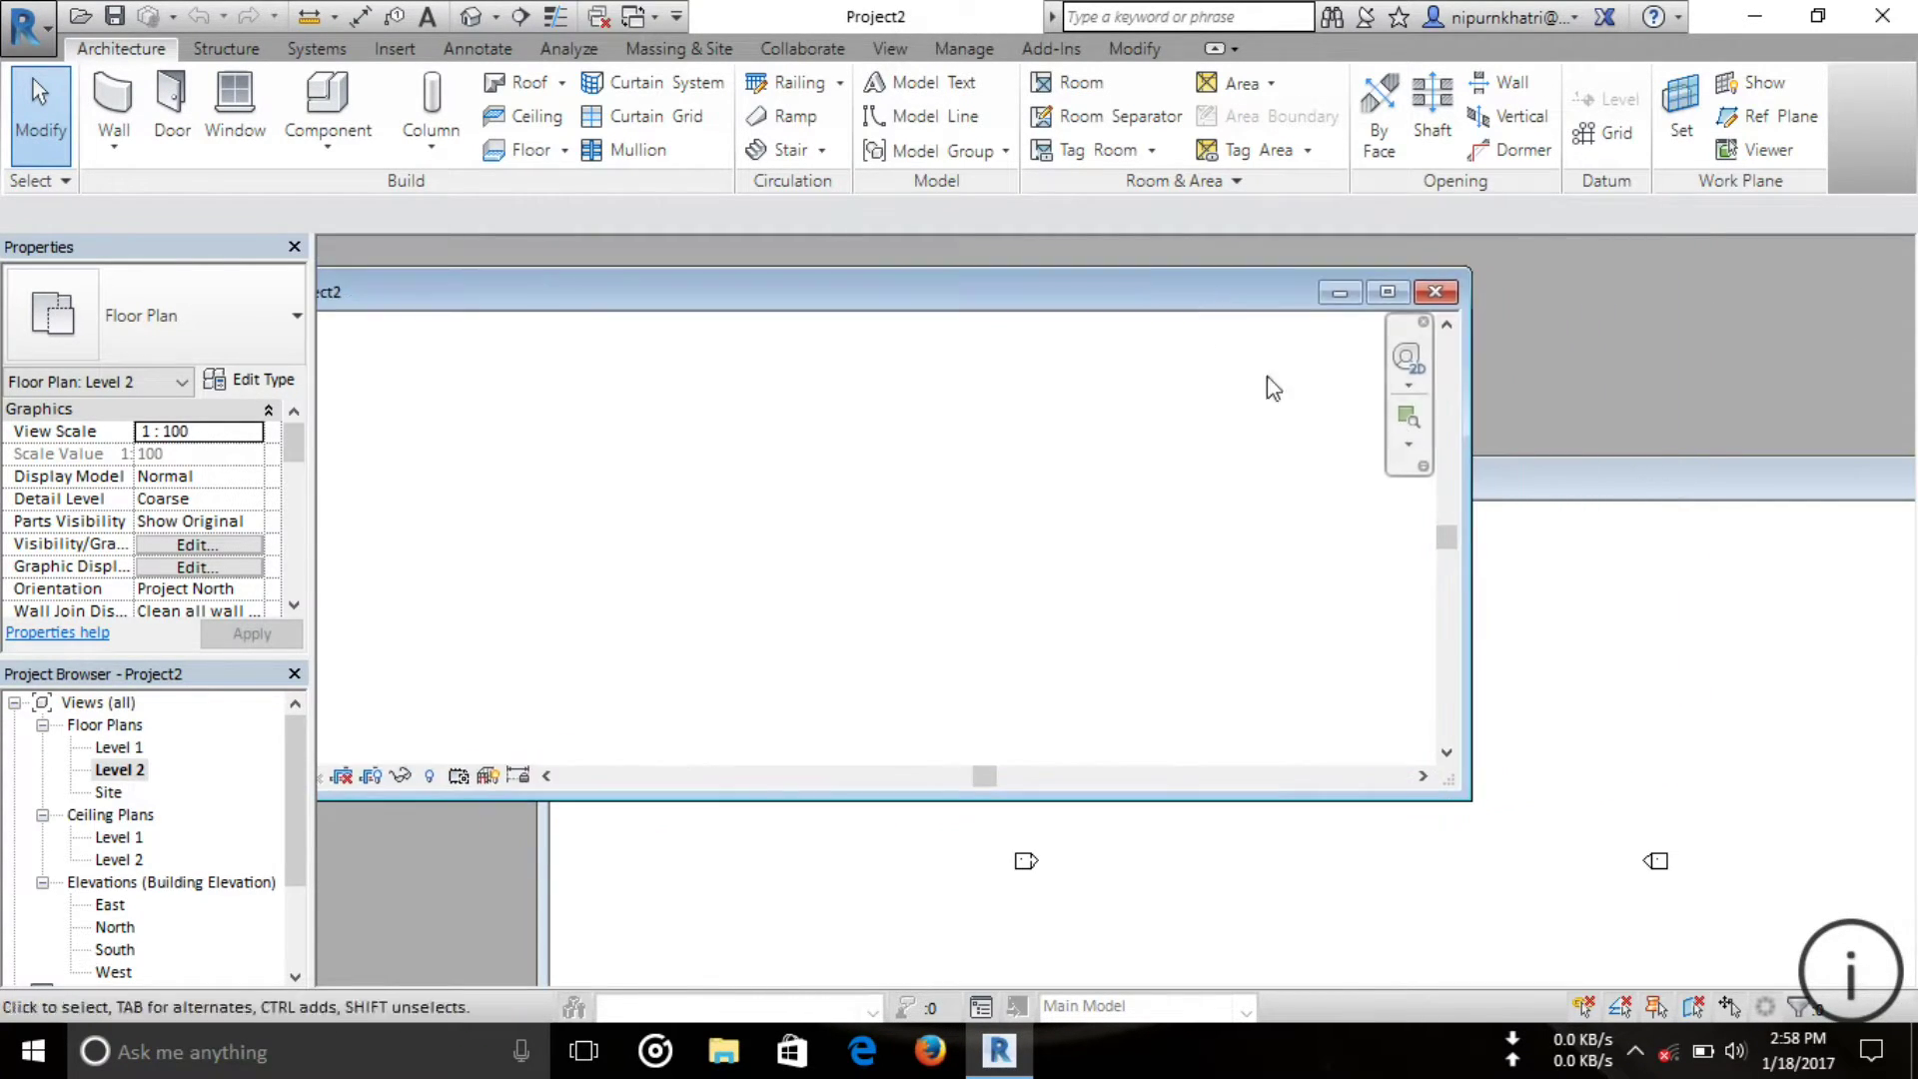
drag(1472, 483, 1298, 452)
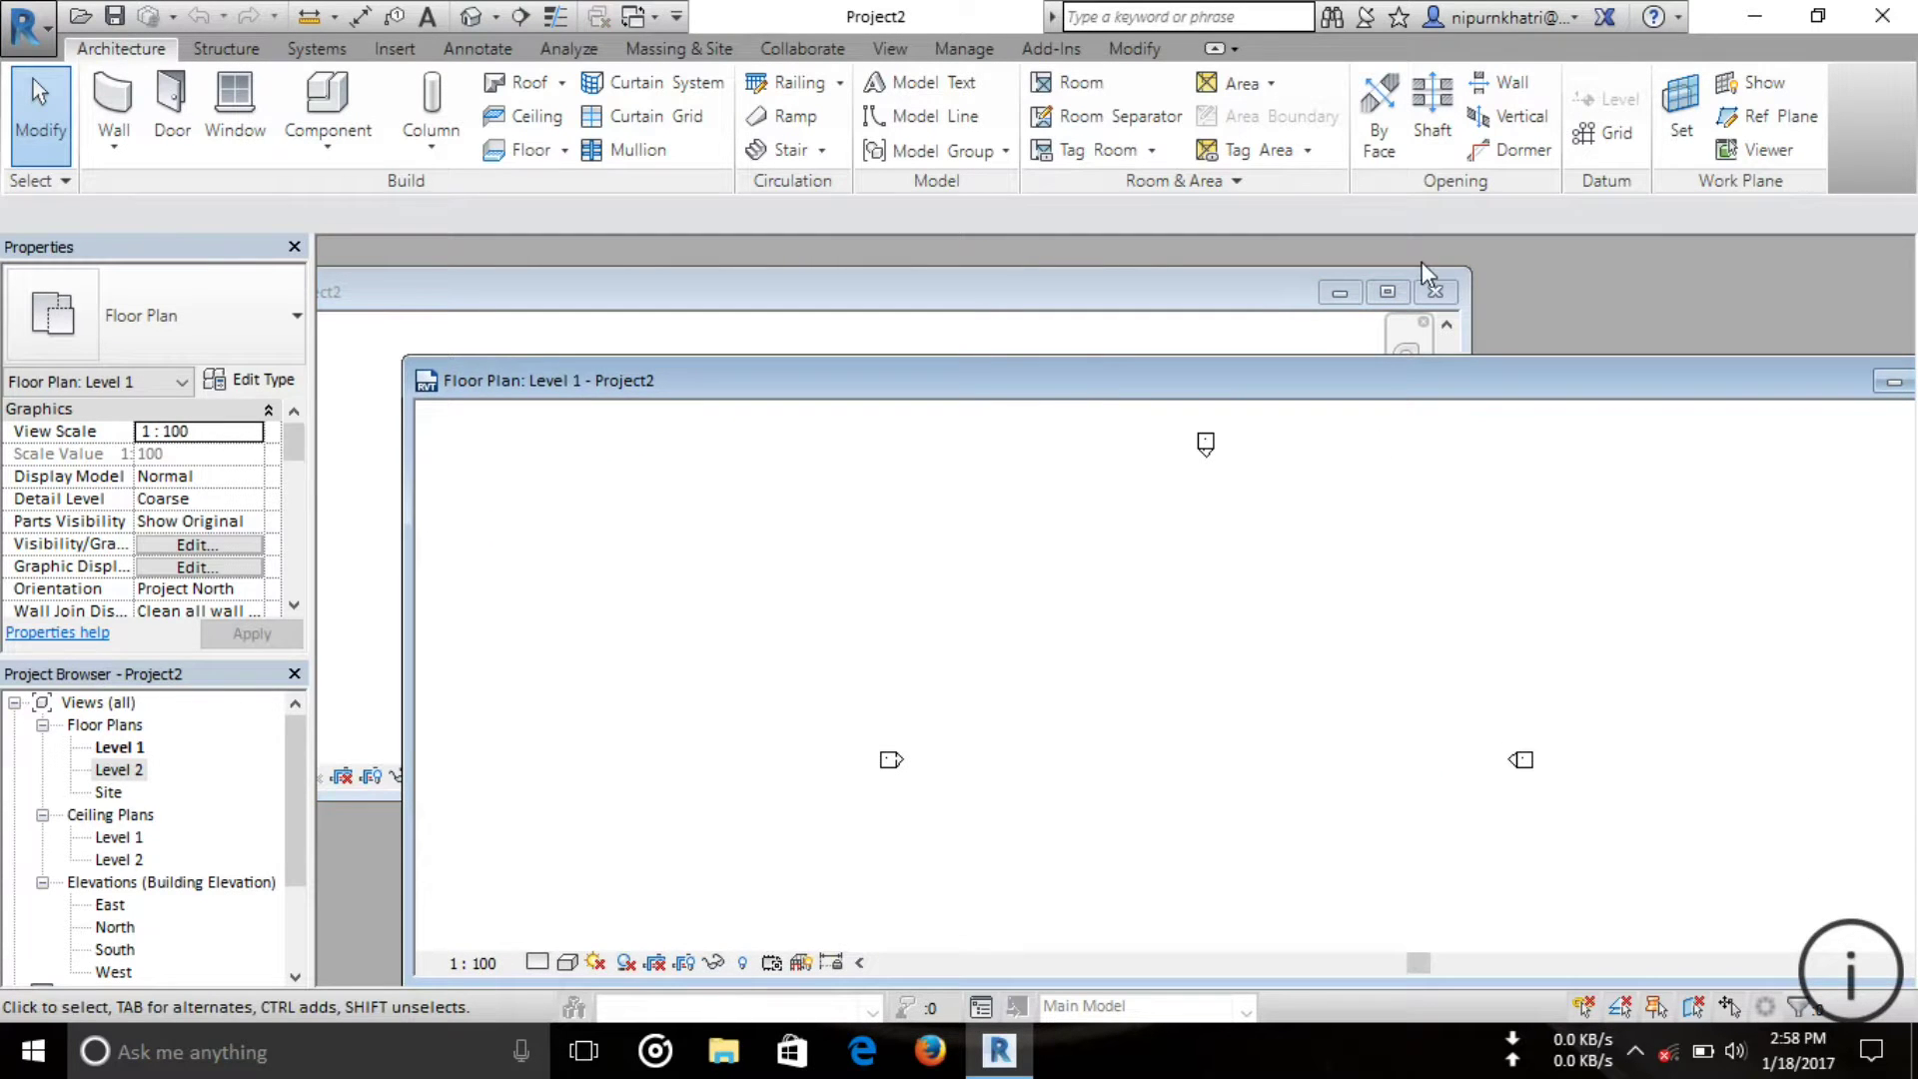
Close Level 2 and maximize the Level 1 floor plan to fill the workspace.
click(1438, 294)
drag(1613, 365, 1326, 336)
click(1653, 350)
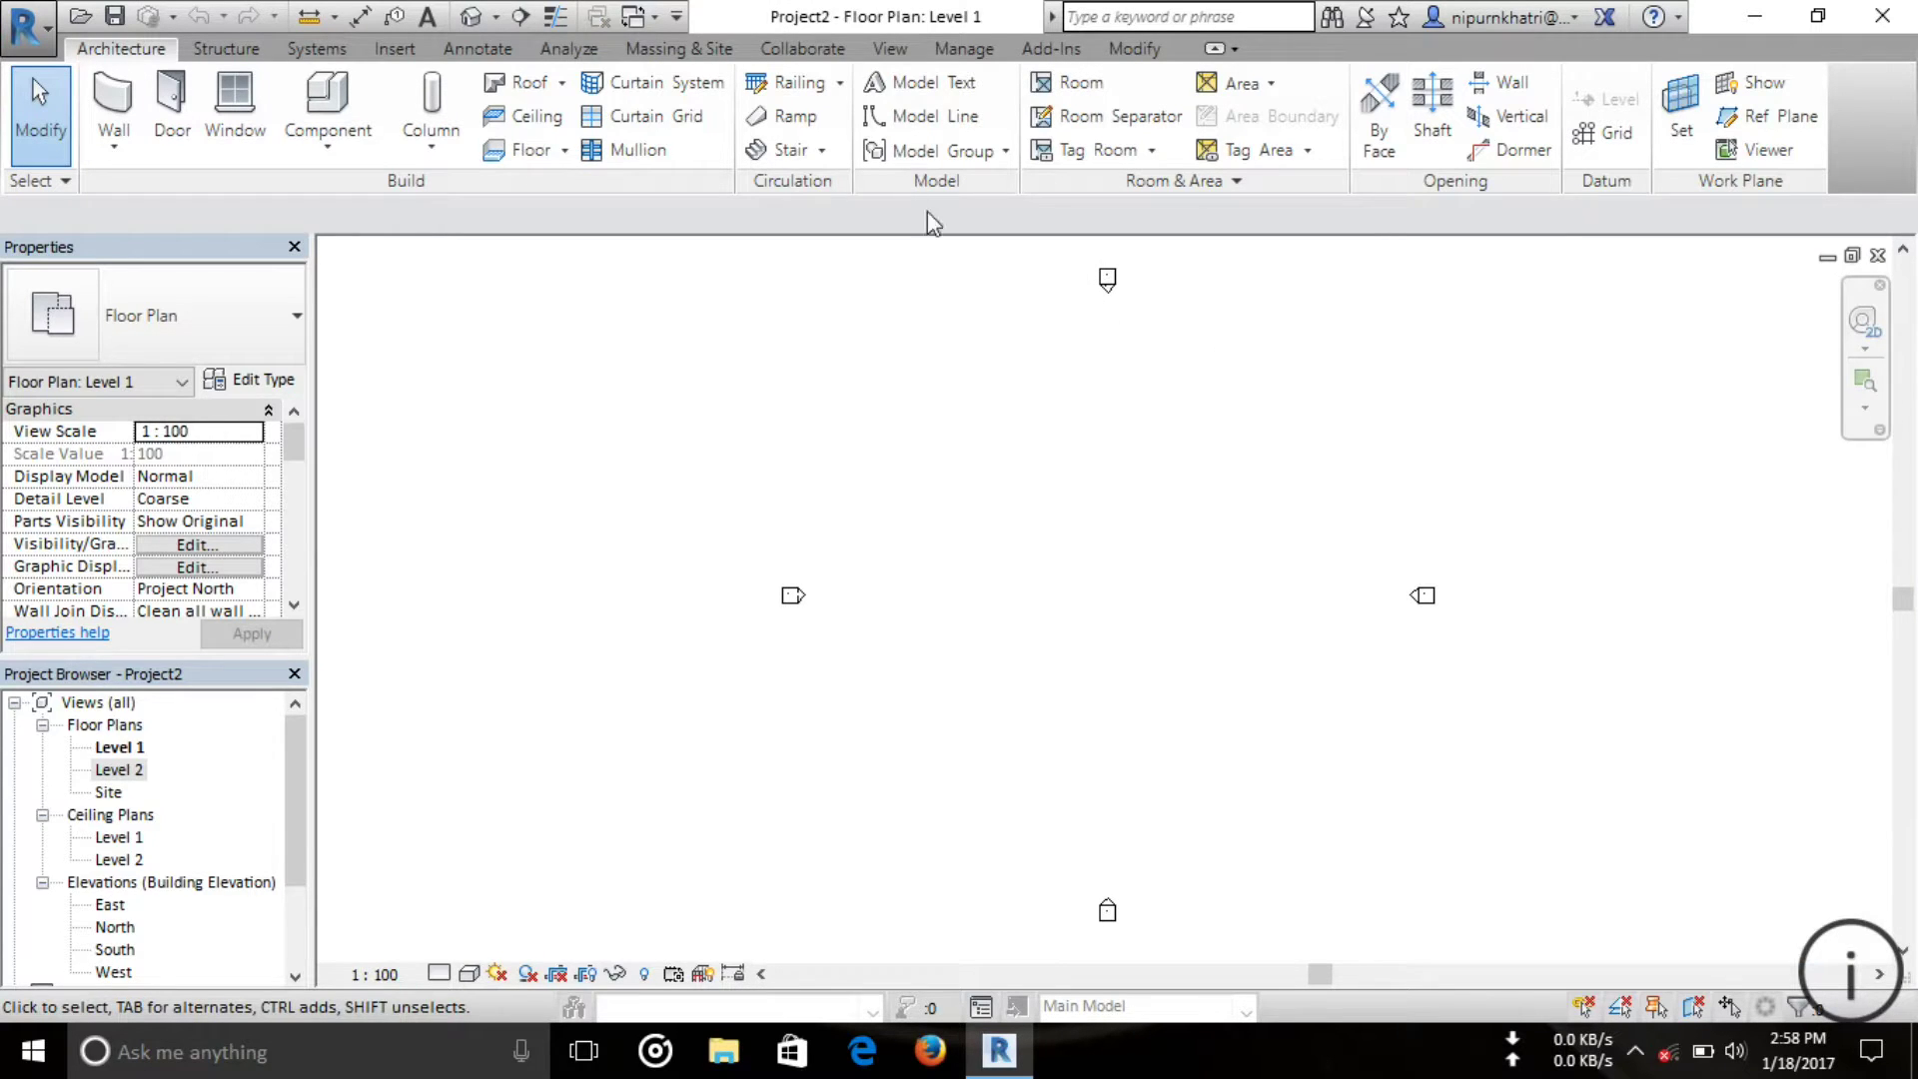
click(113, 752)
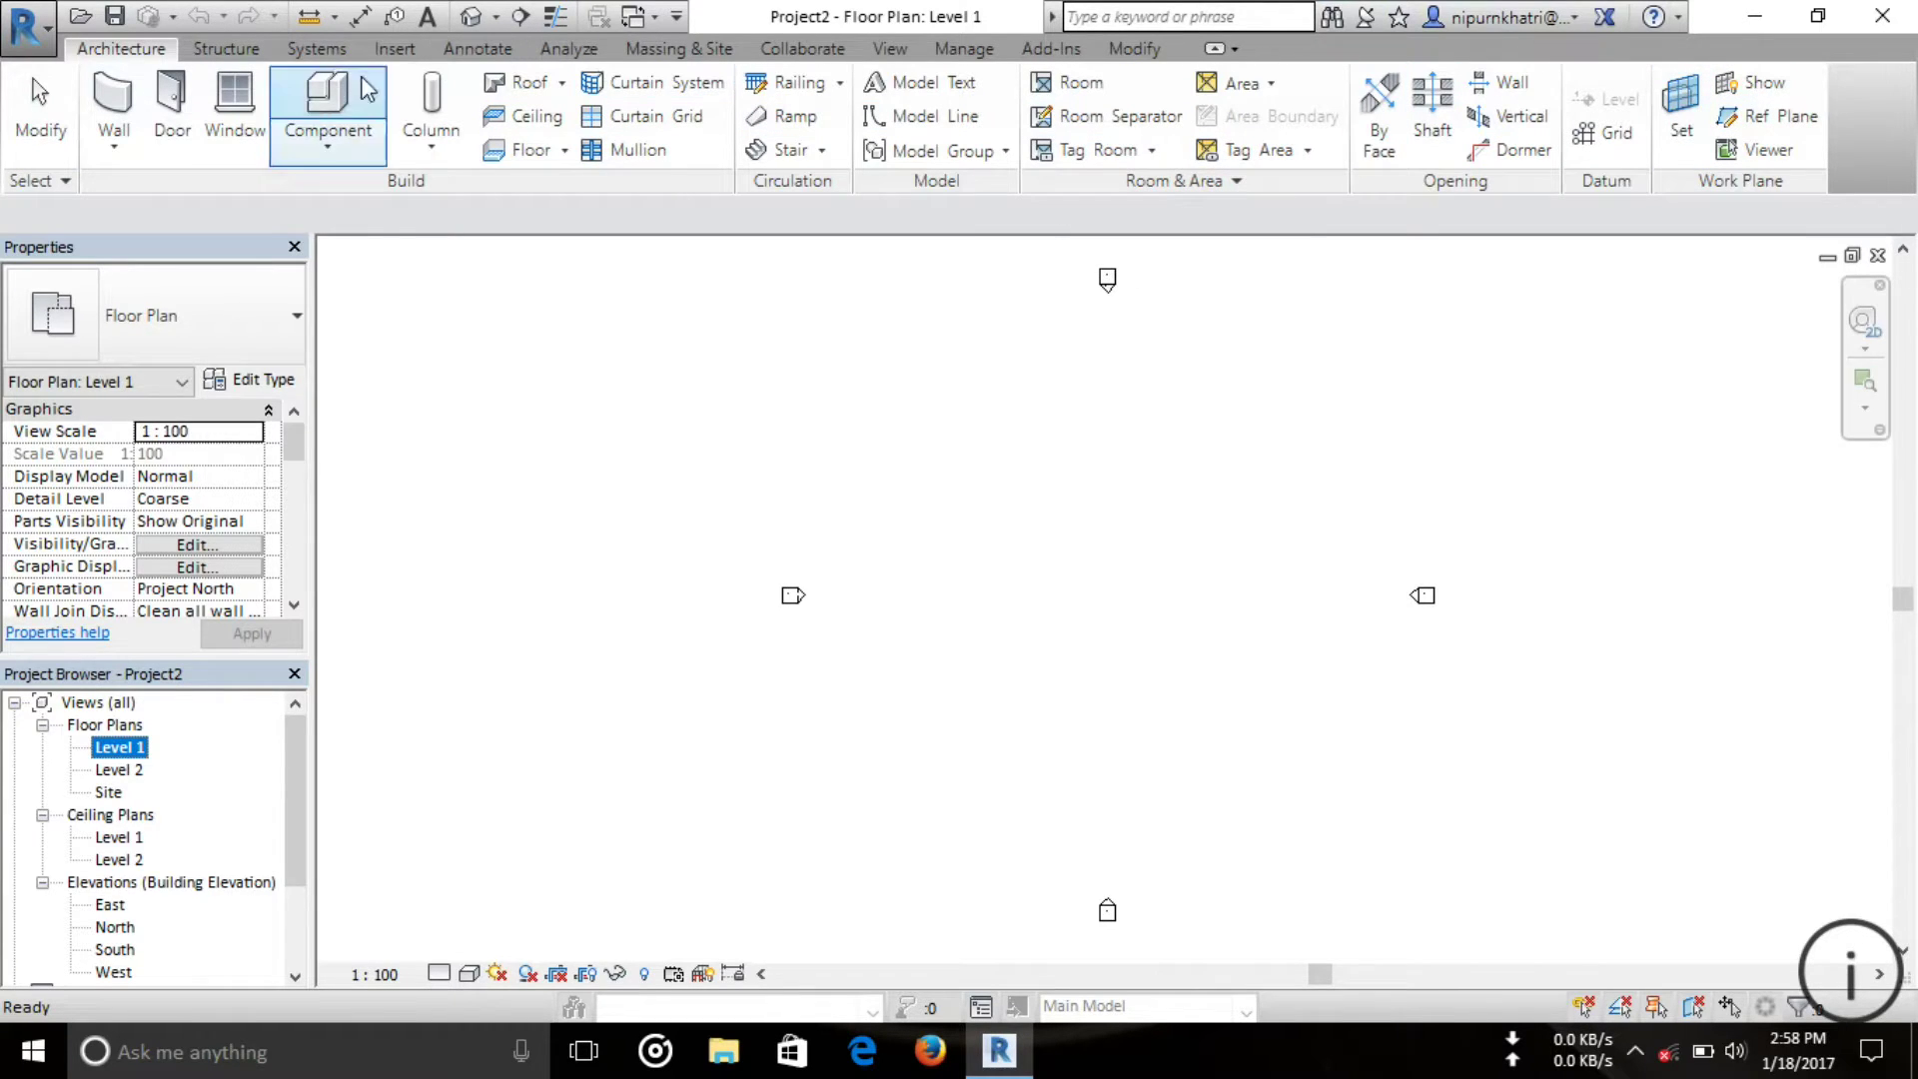
click(229, 50)
click(317, 50)
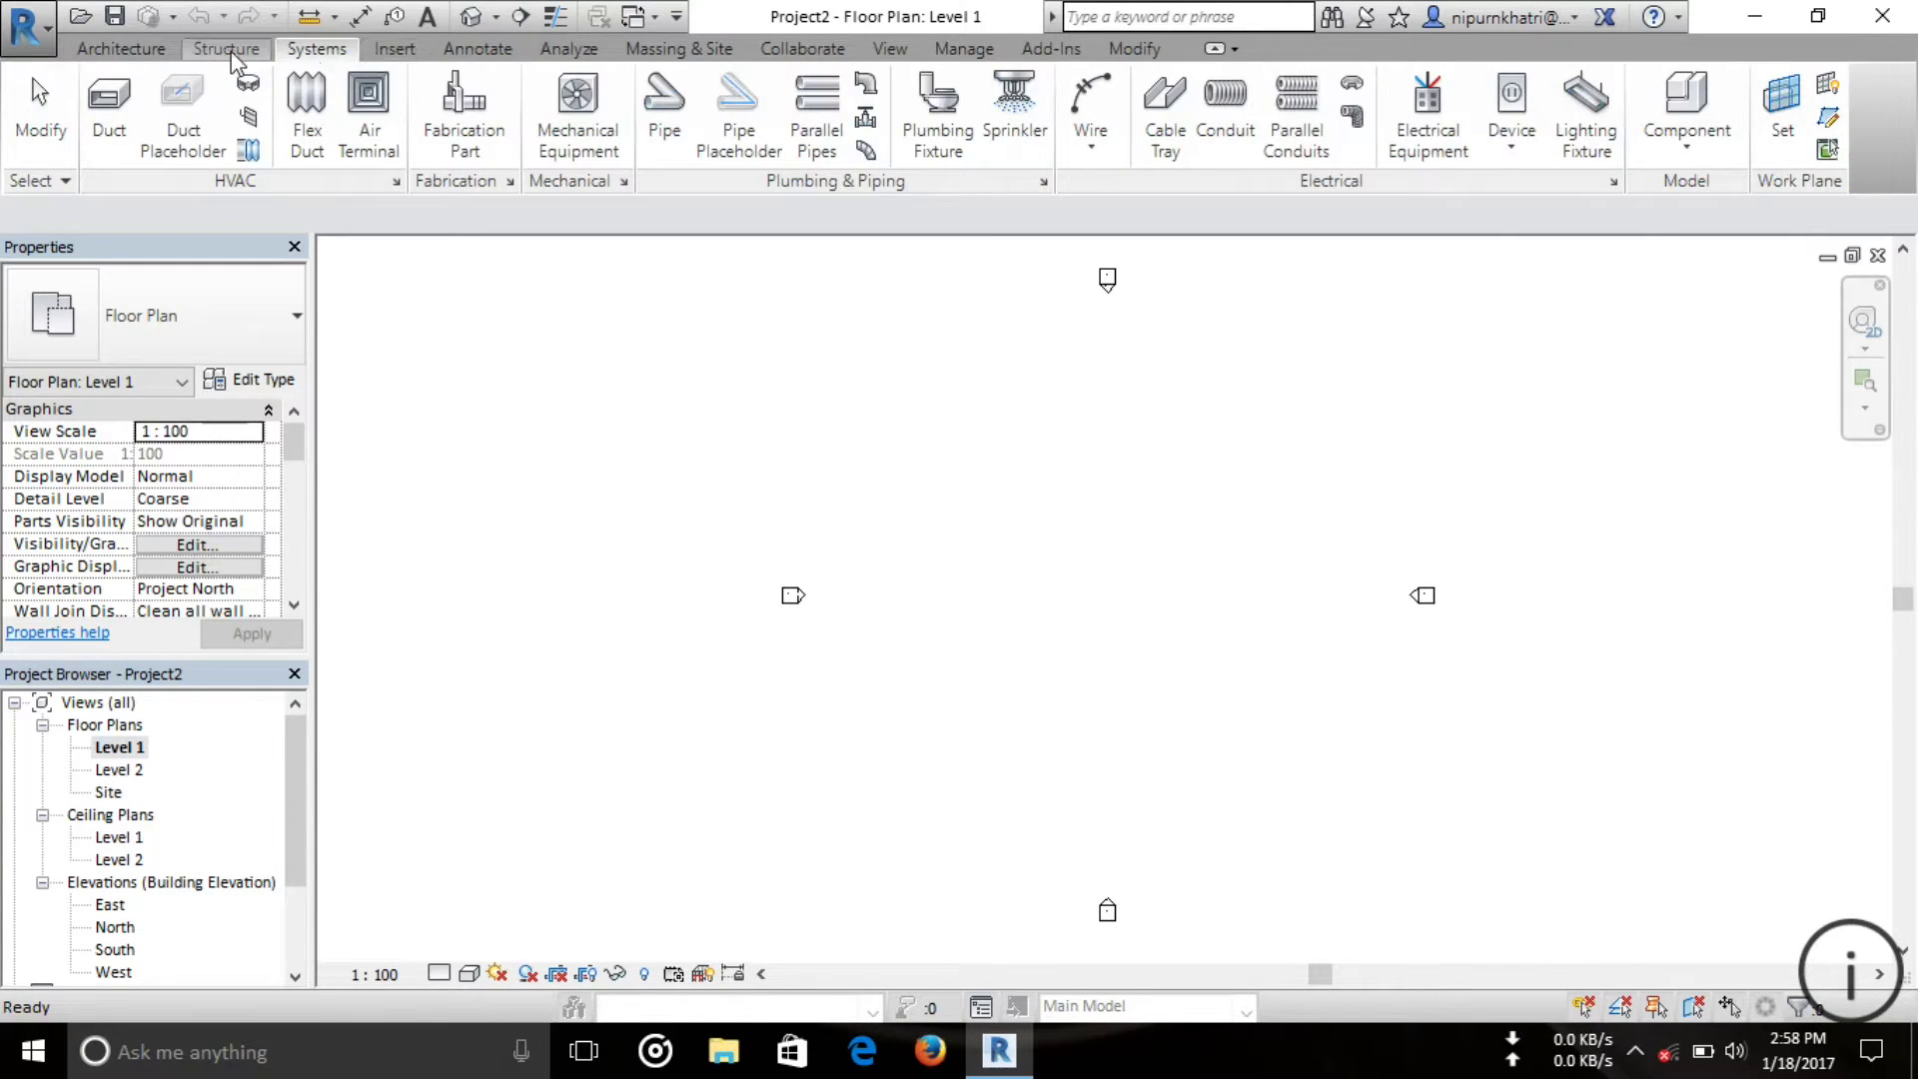
click(152, 56)
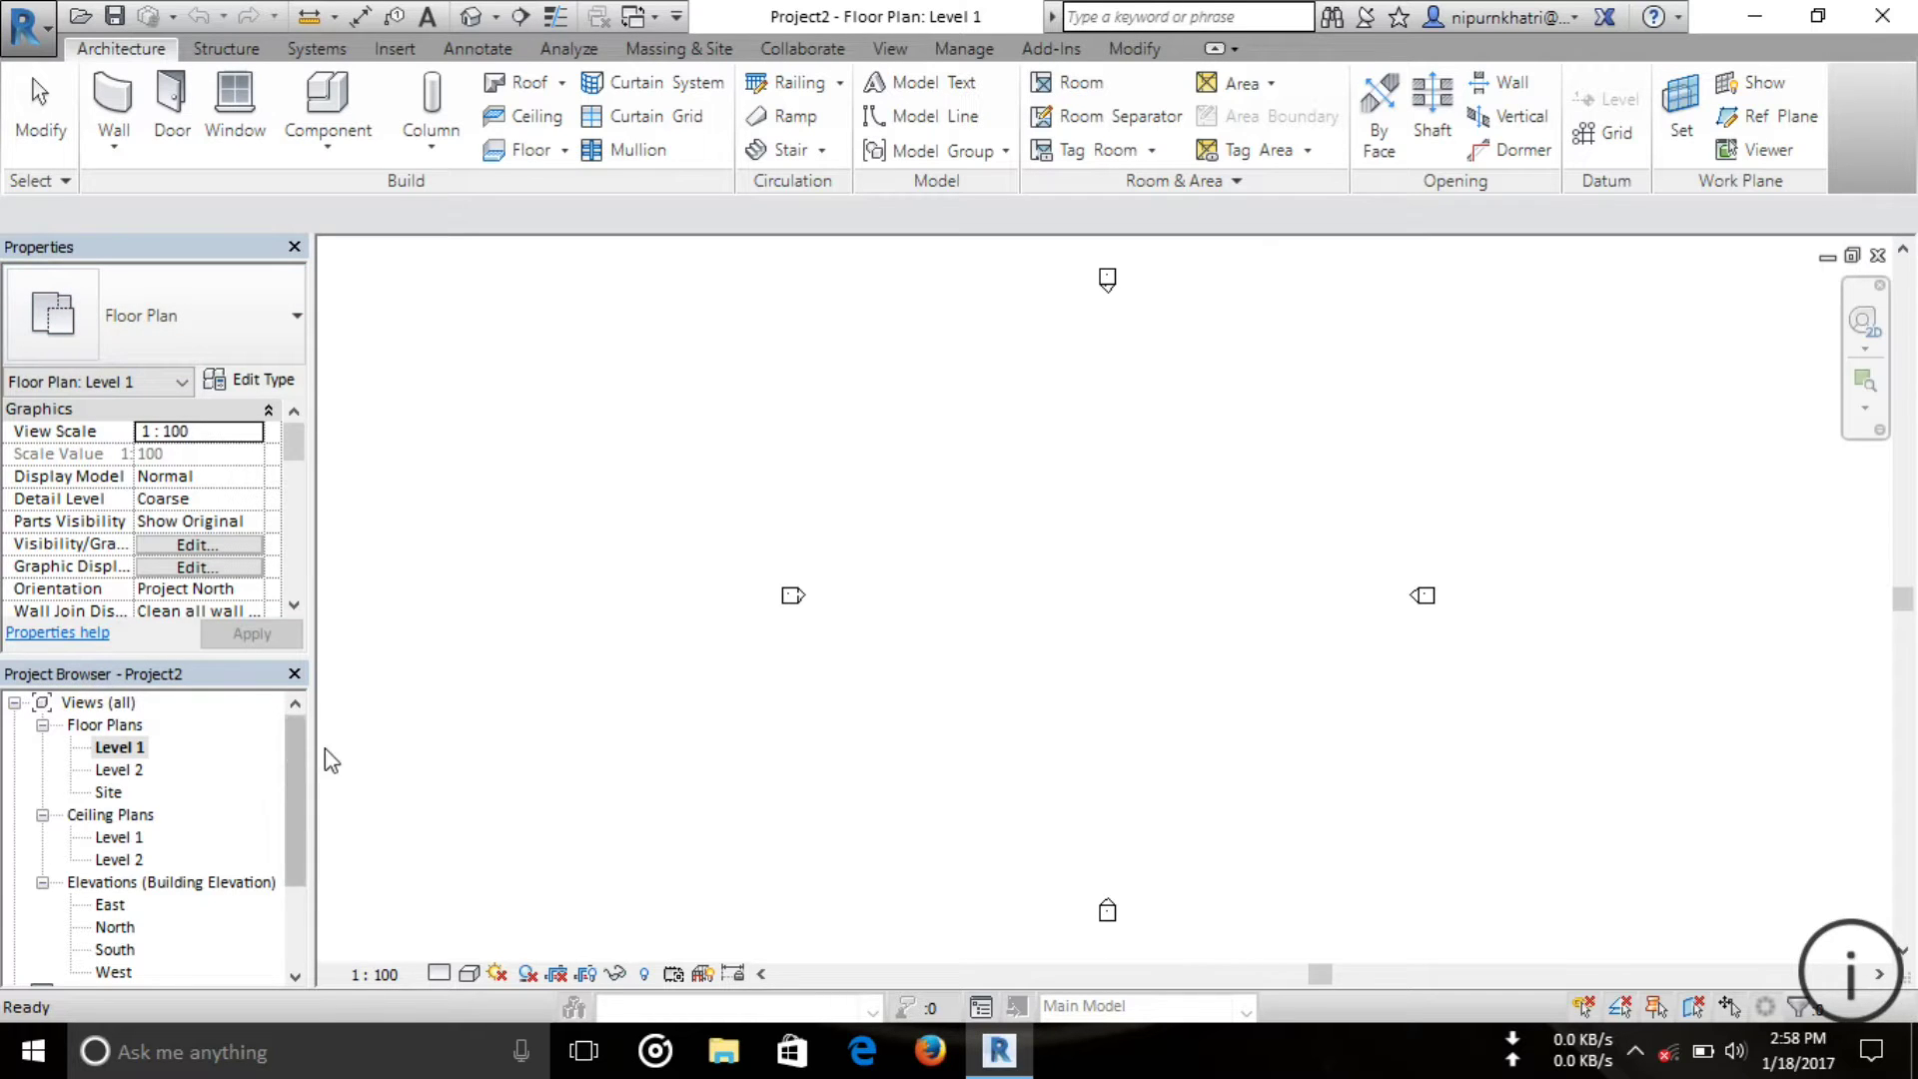
click(294, 674)
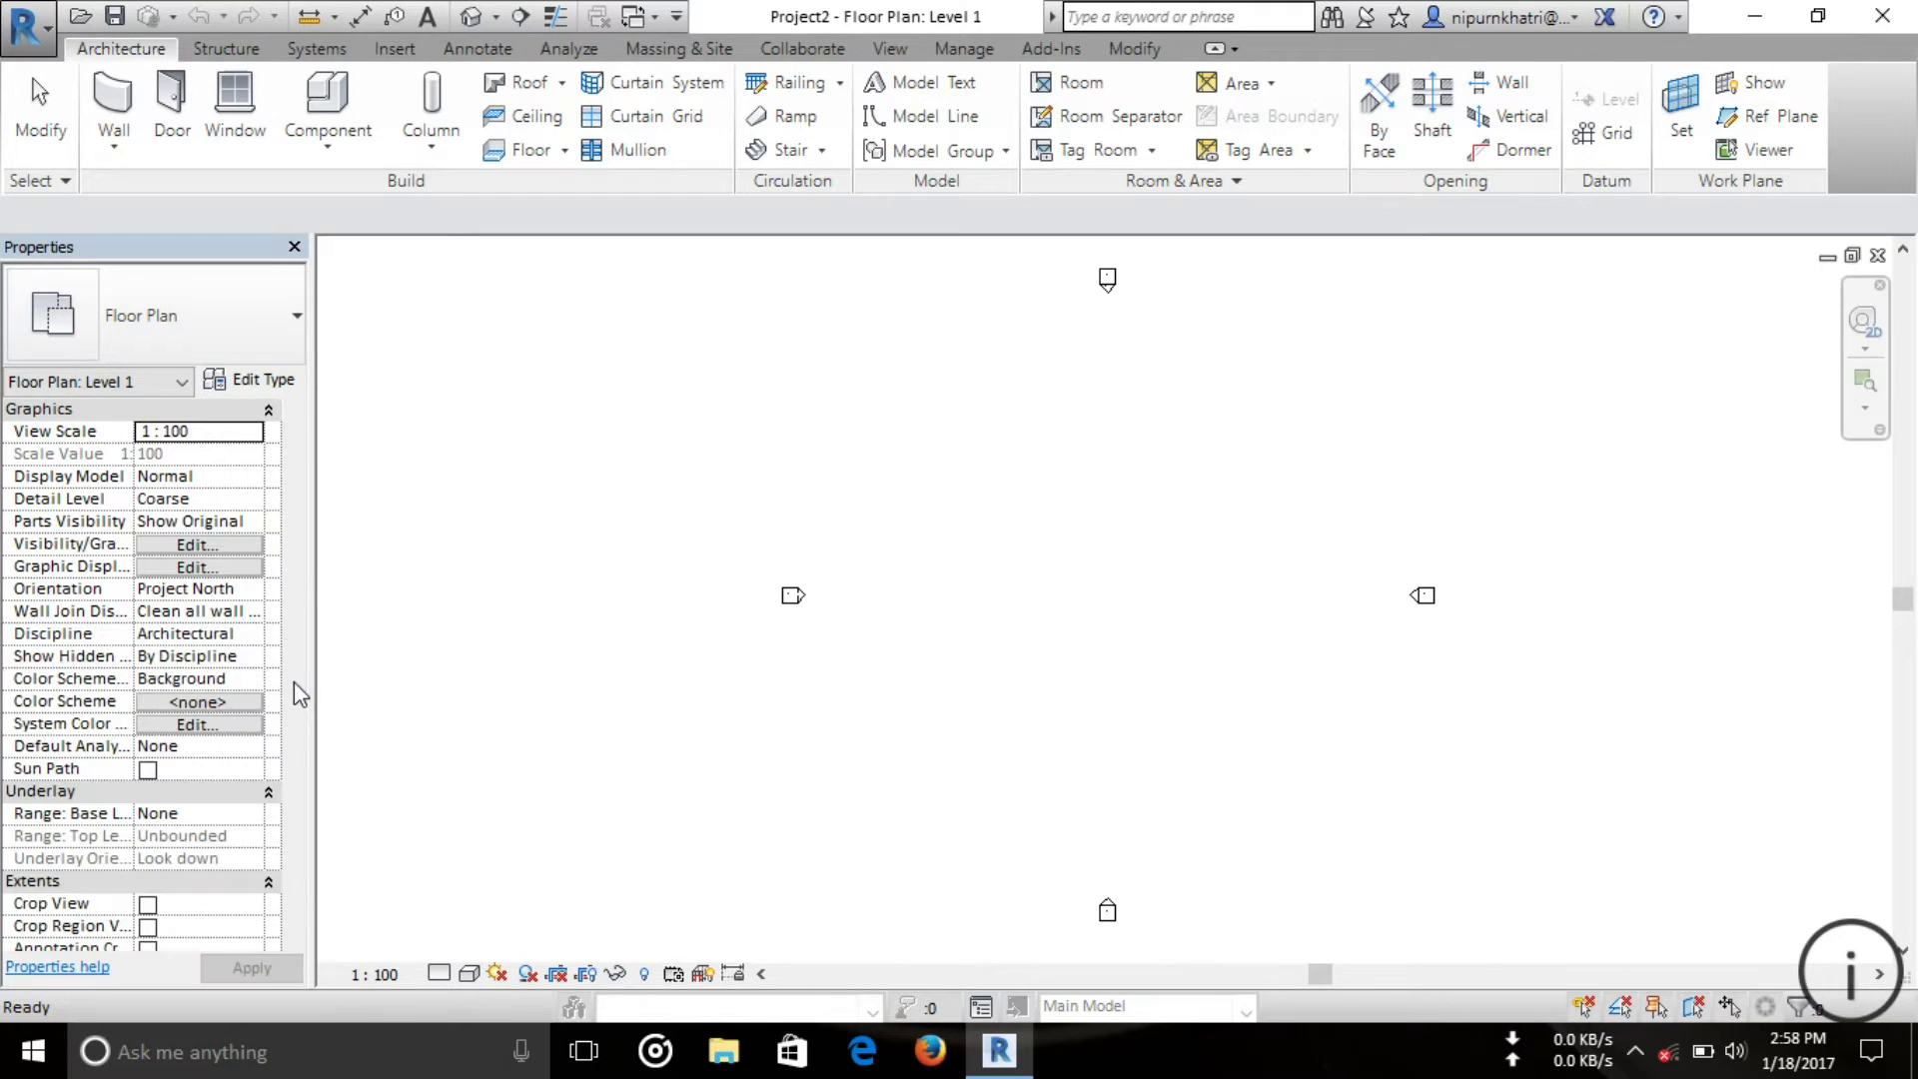
click(295, 246)
right_click(791, 460)
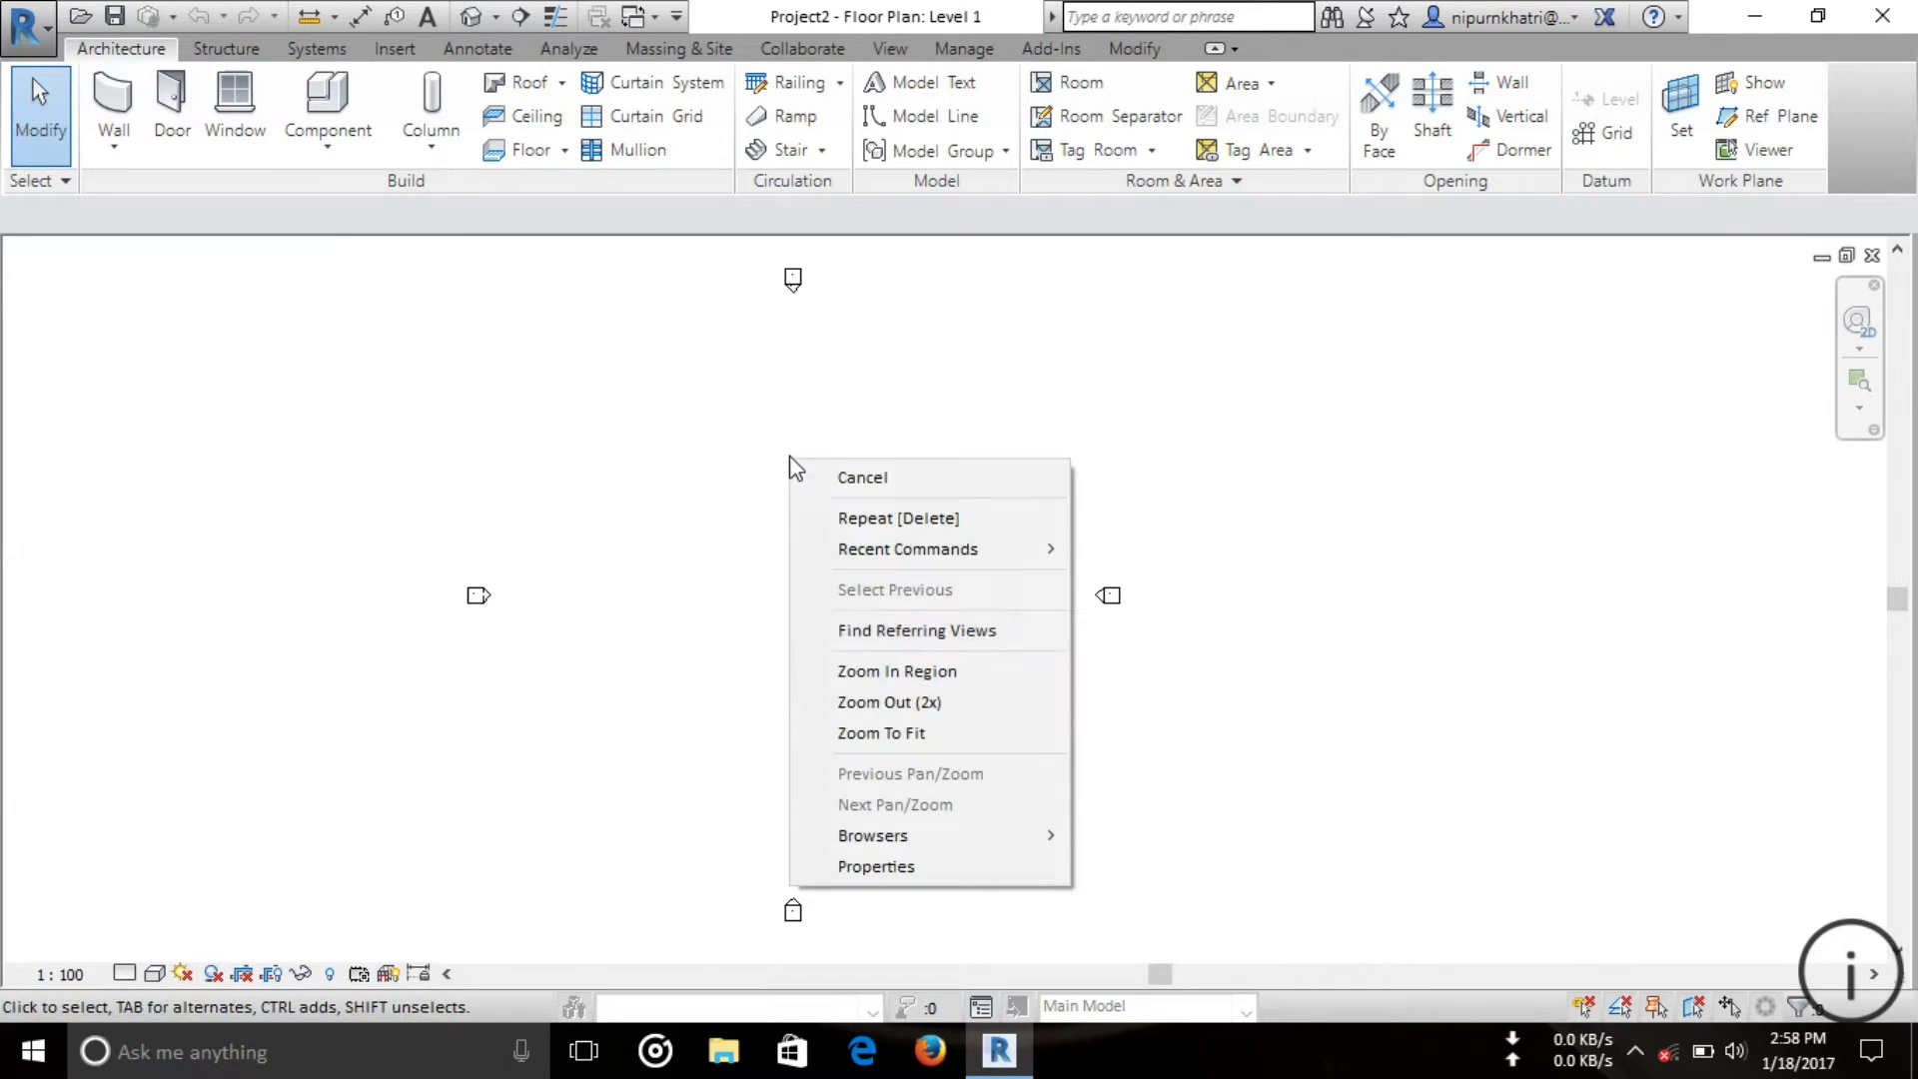
right_click(669, 437)
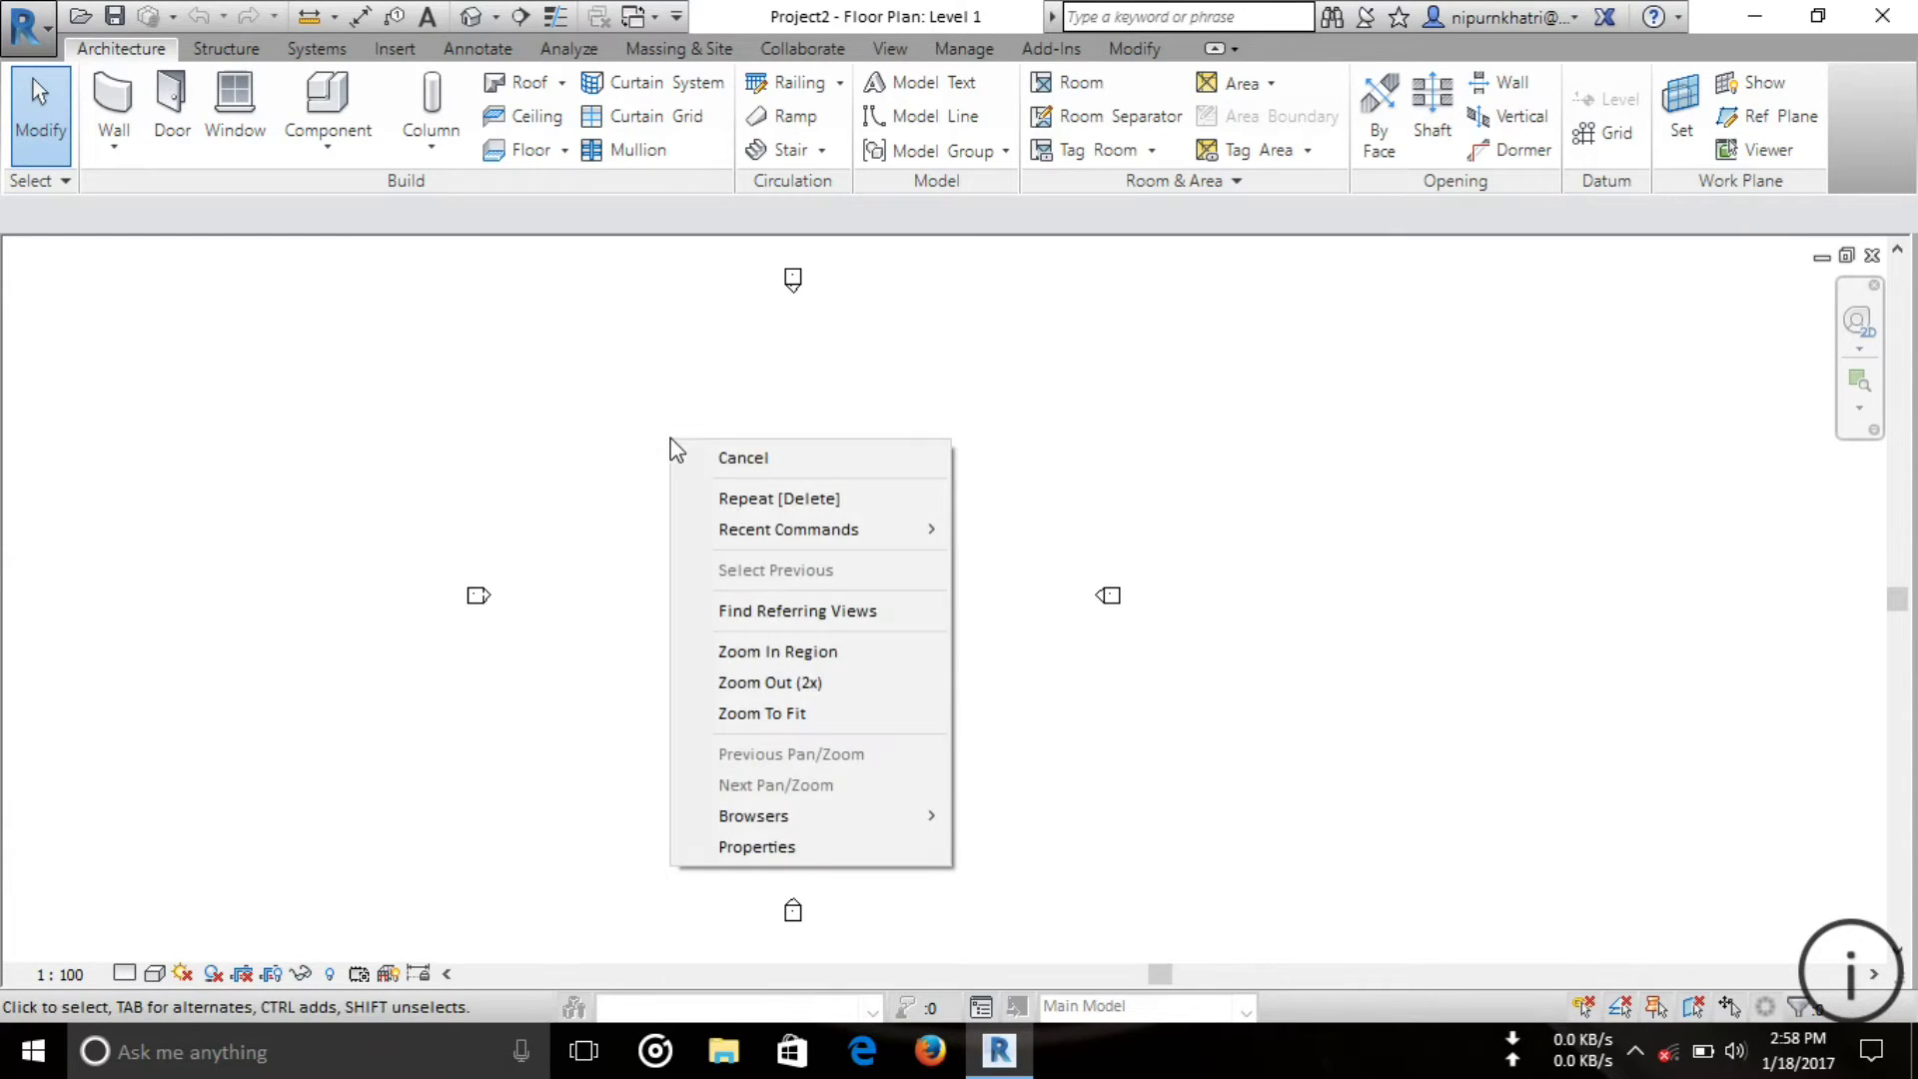
right_click(1166, 429)
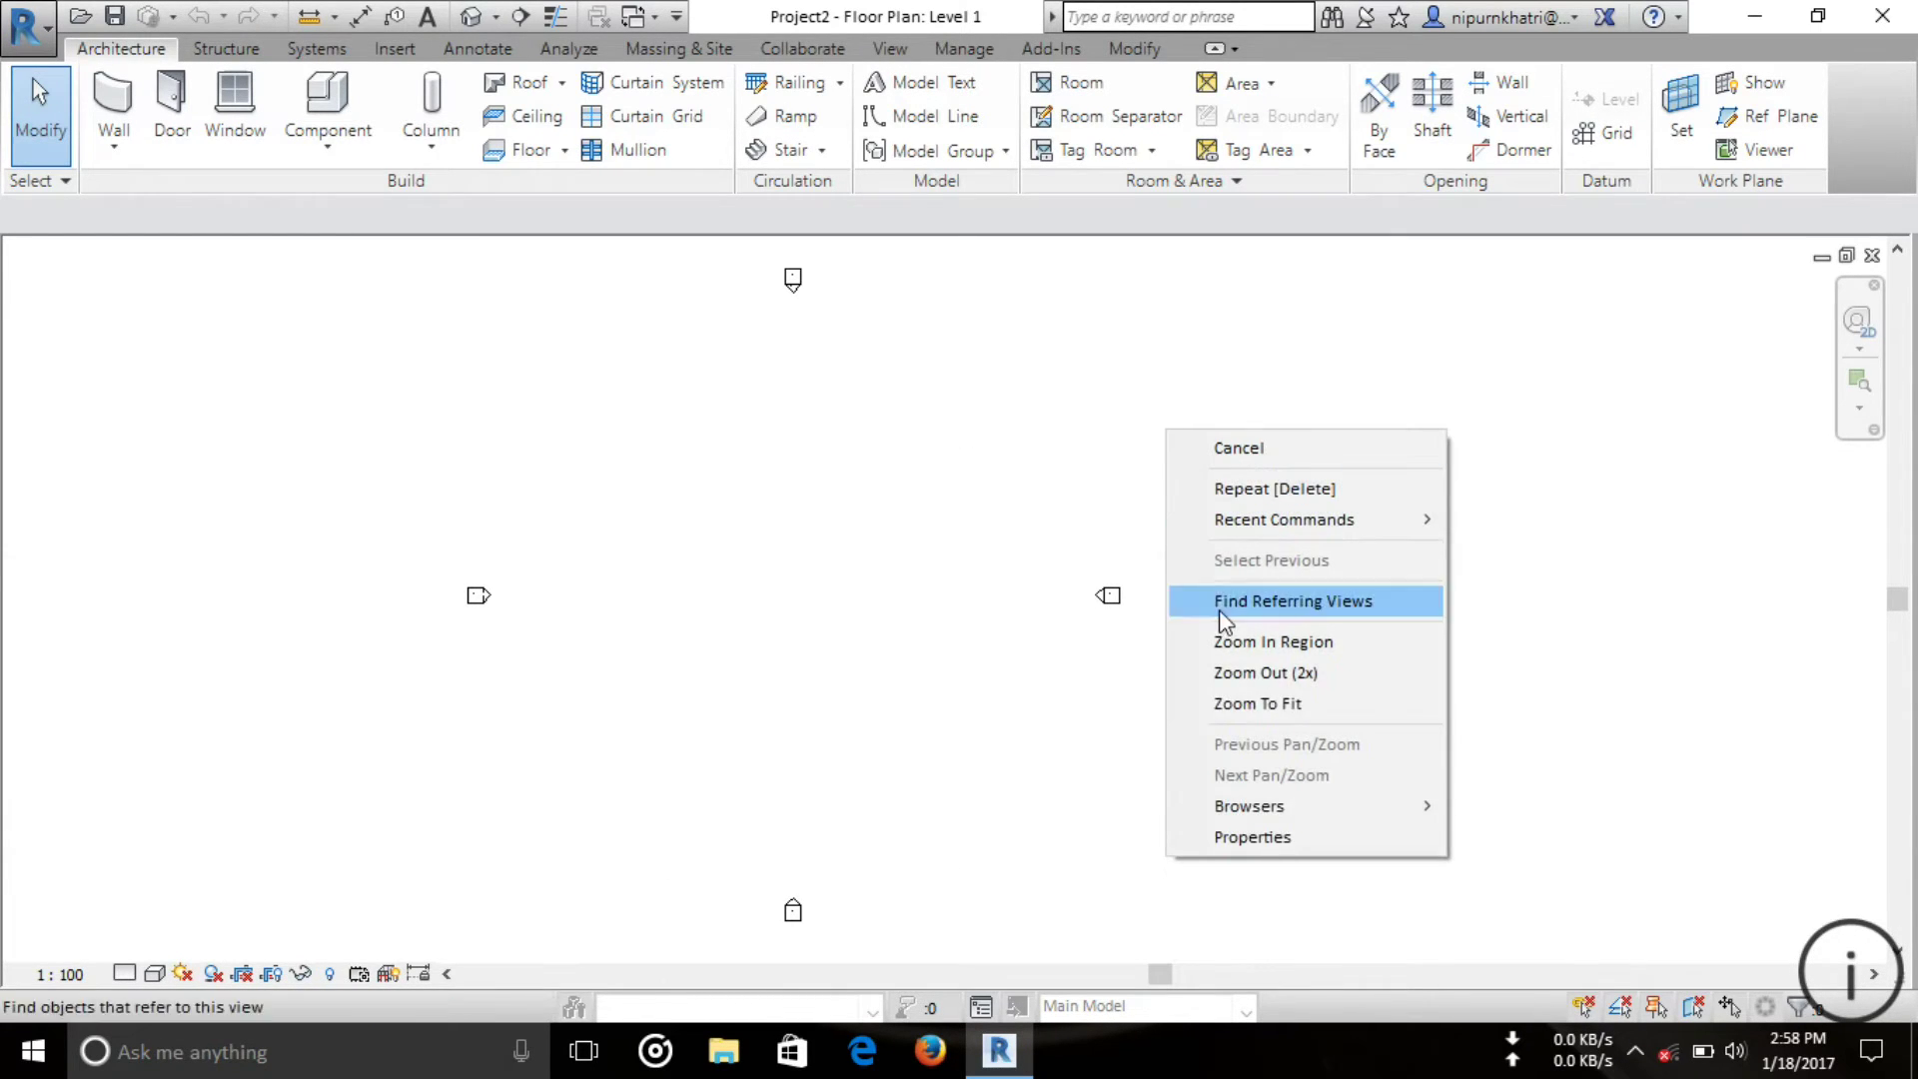
click(1241, 839)
right_click(866, 468)
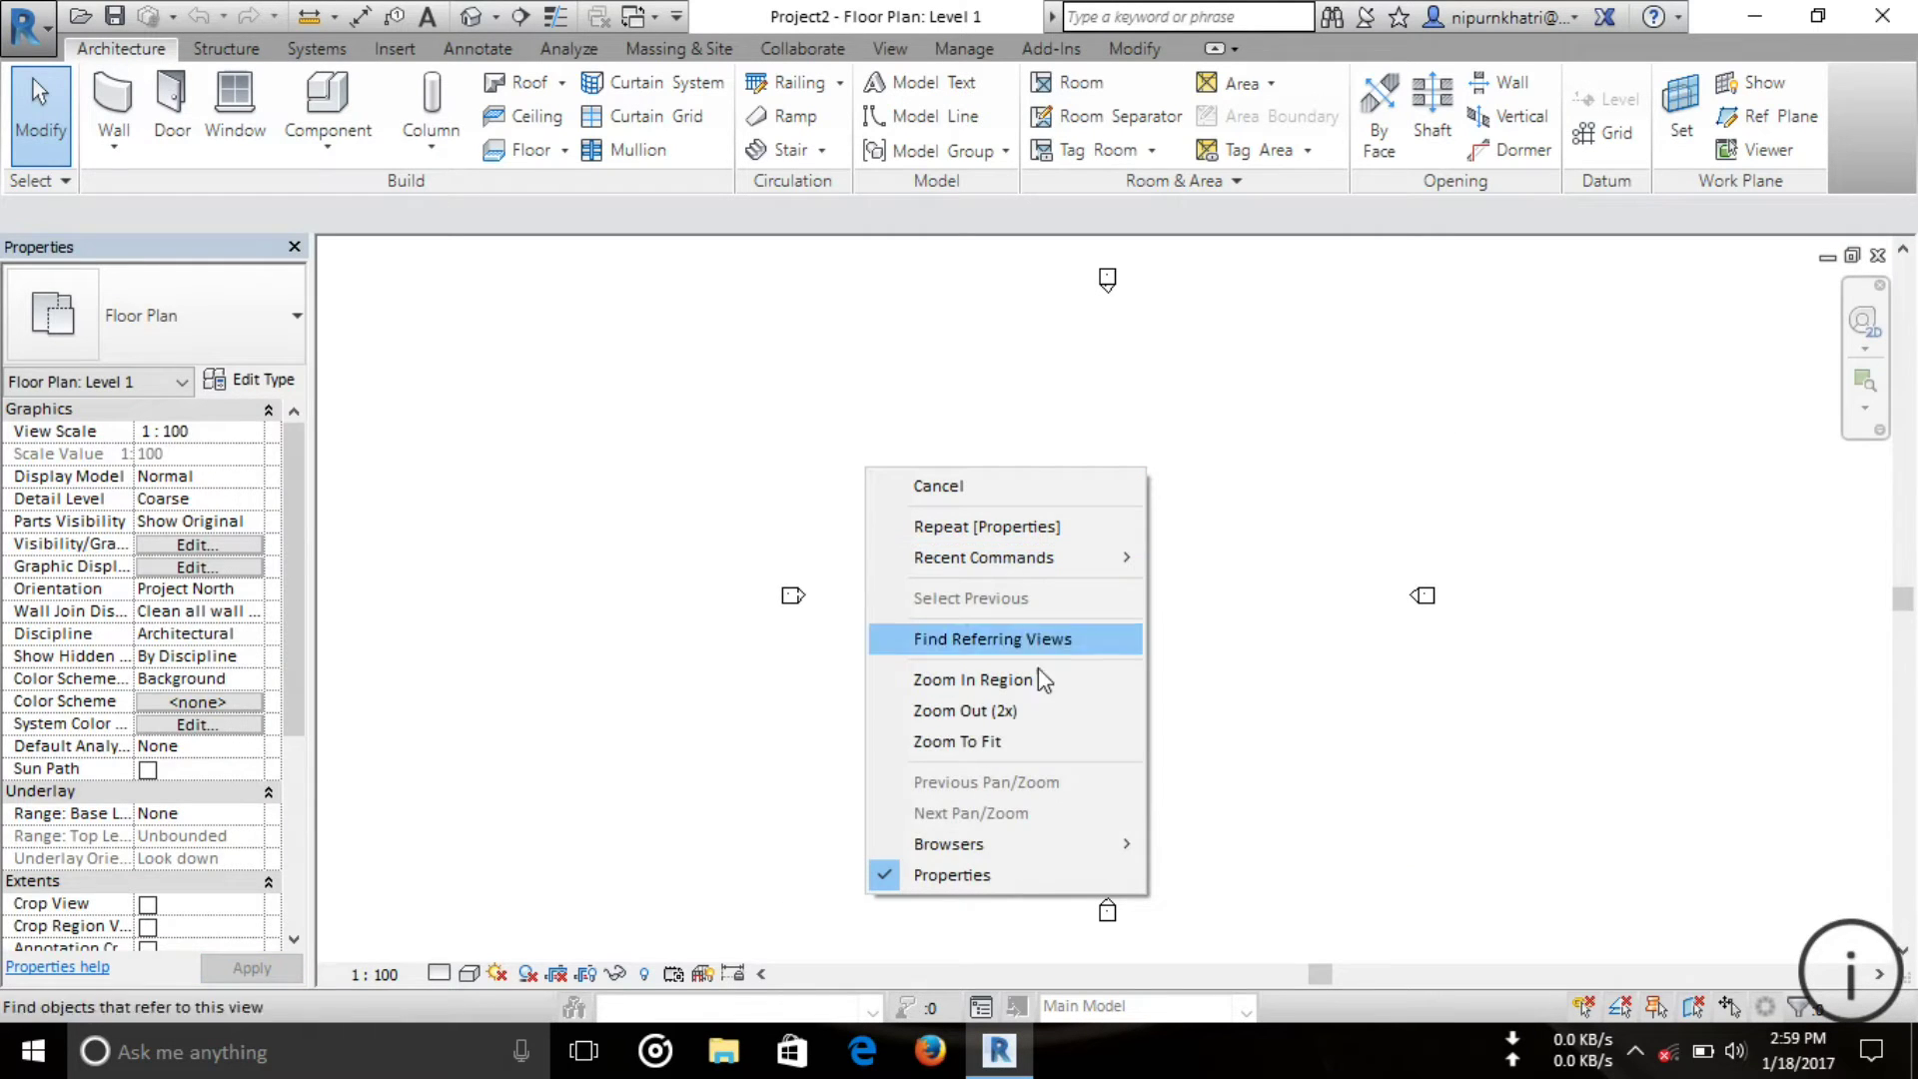
mouse_move(1029, 842)
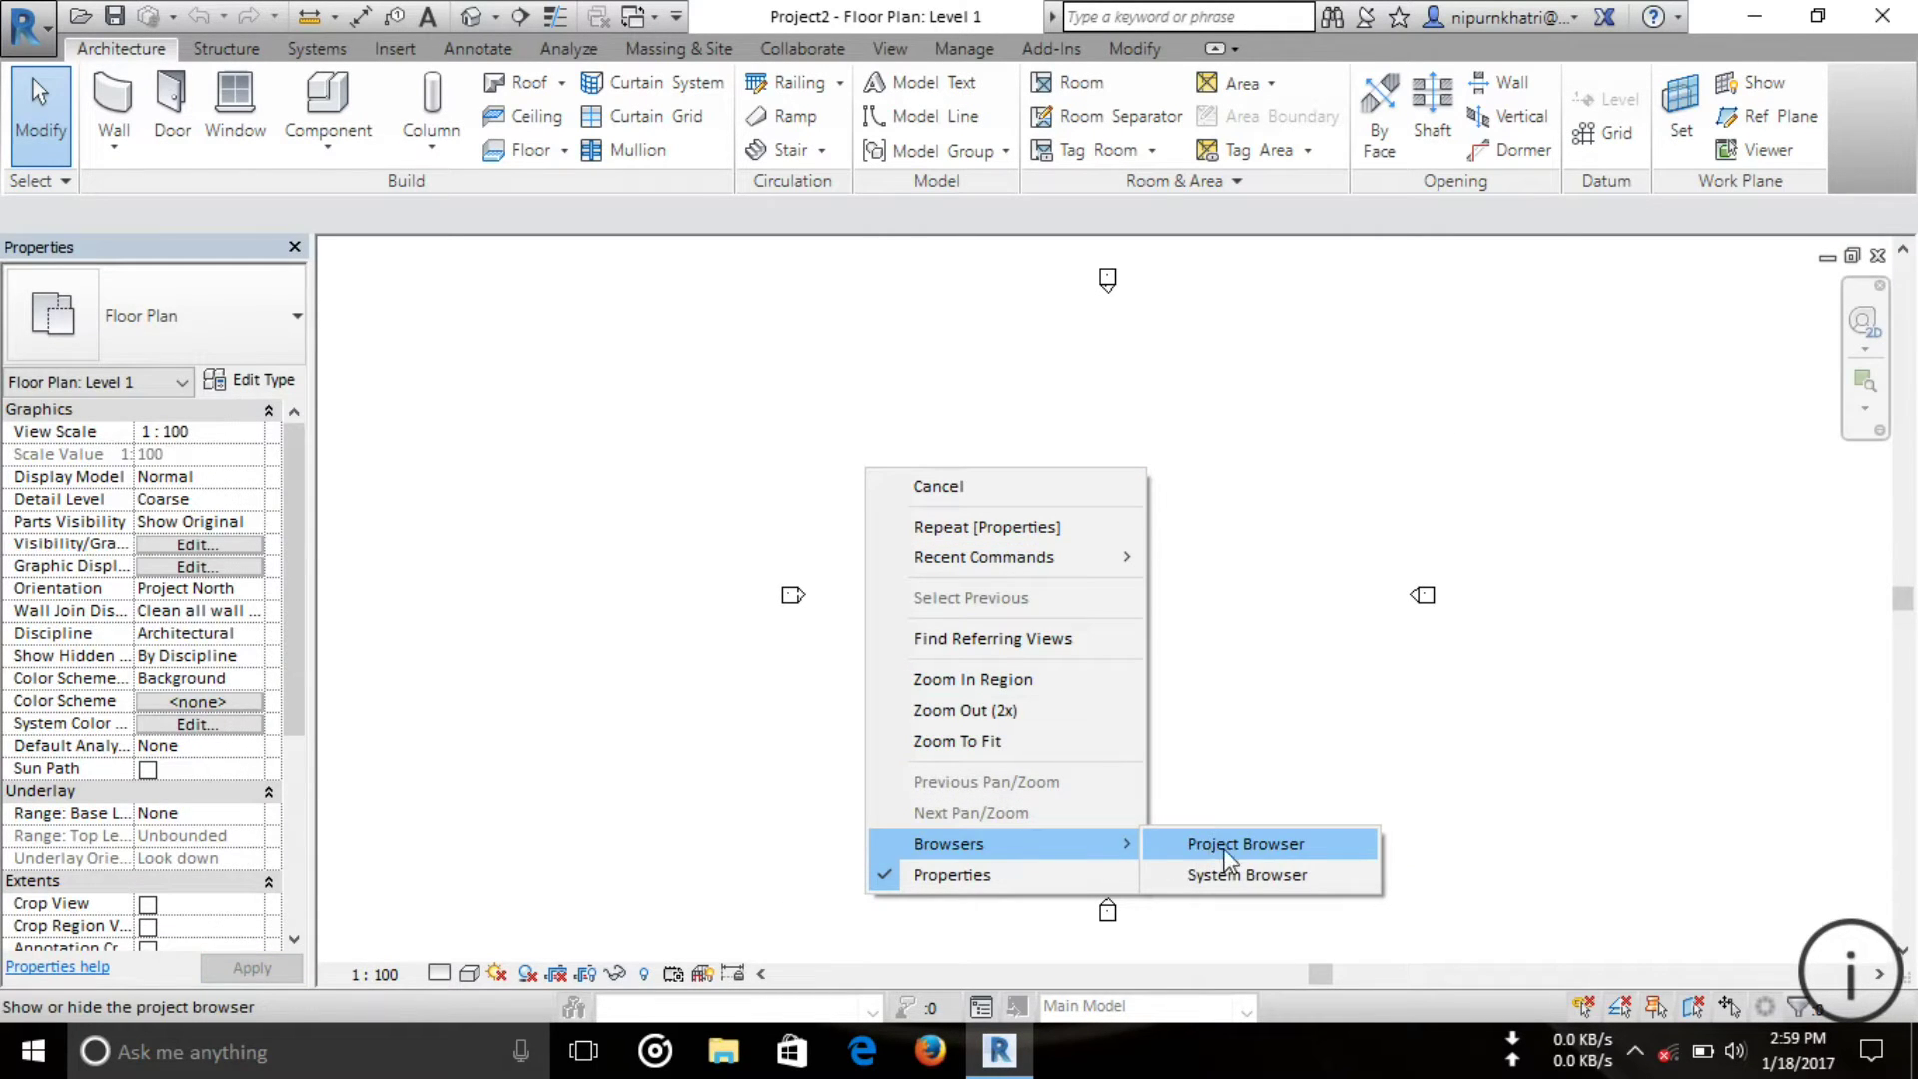
click(1266, 847)
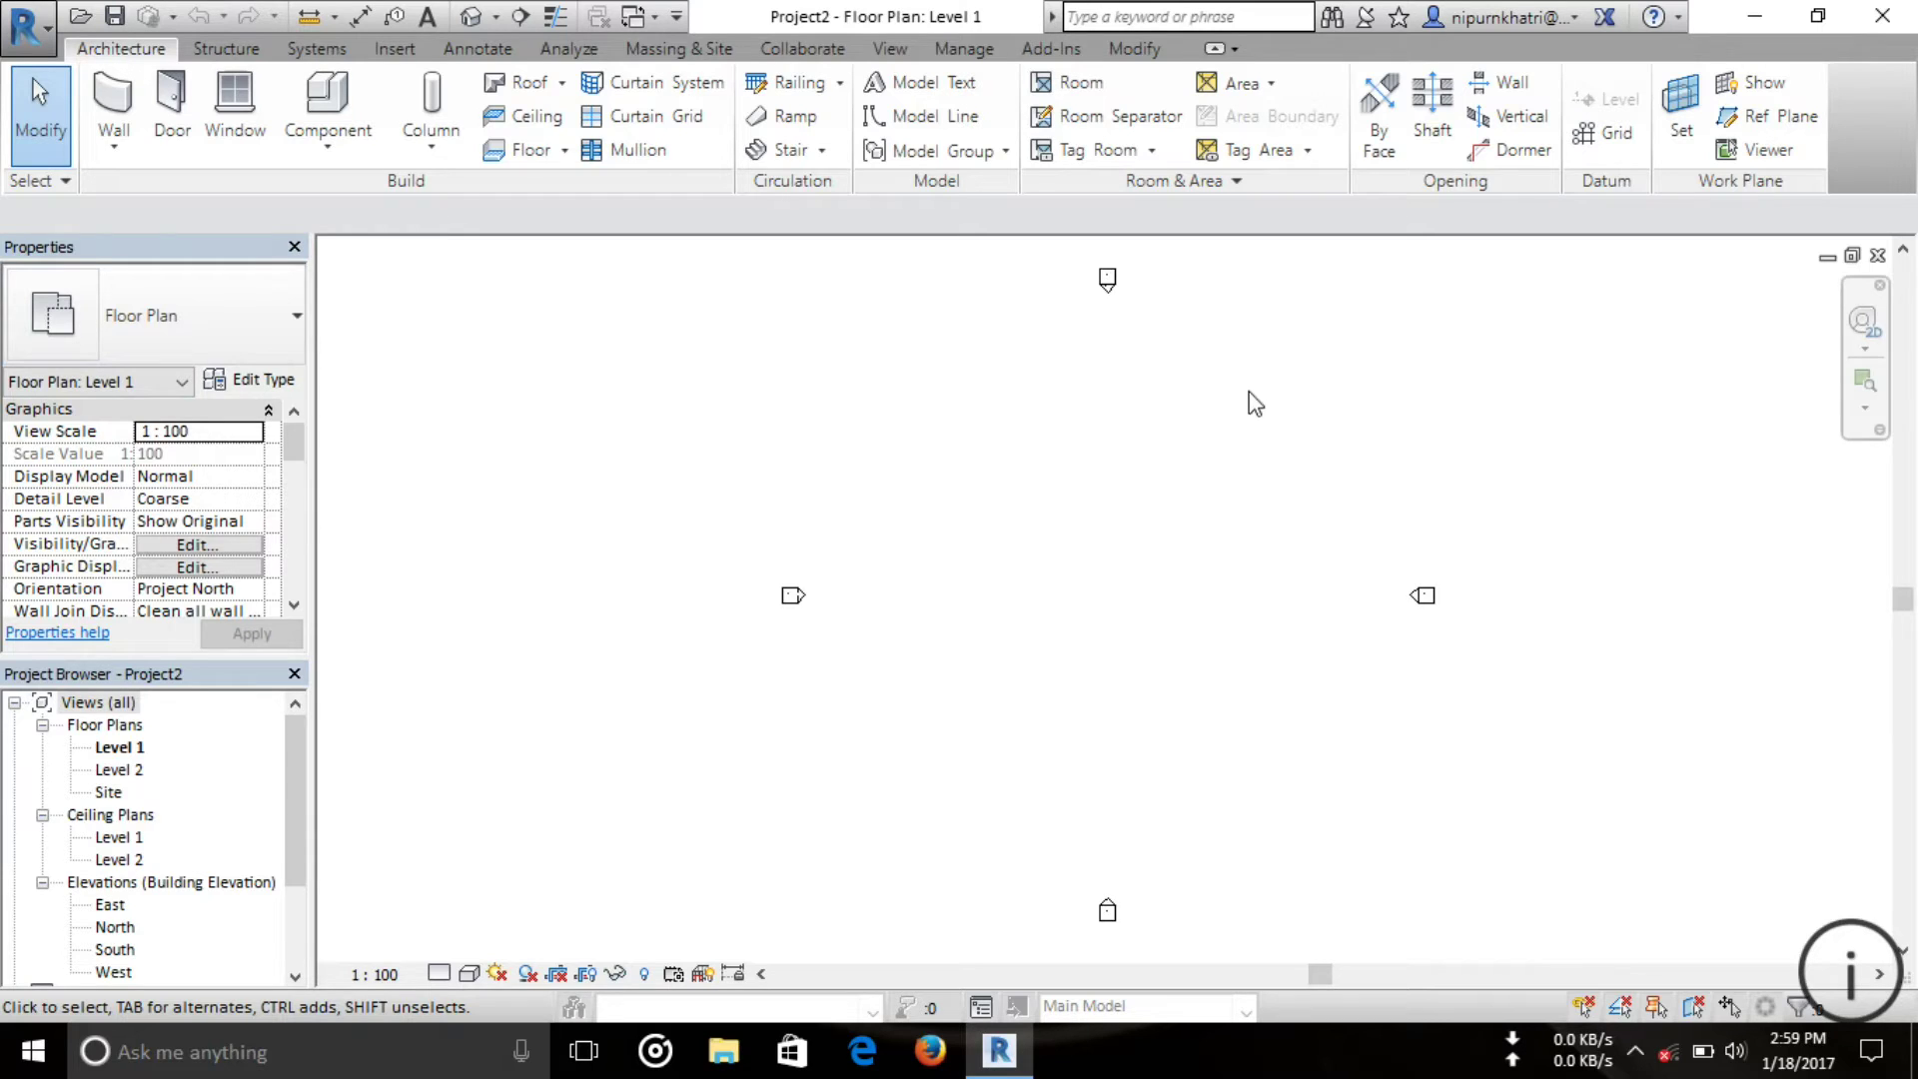
scroll(1248, 406, down, 2)
middle_drag(1254, 458, 1202, 517)
scroll(1102, 523, up, 1)
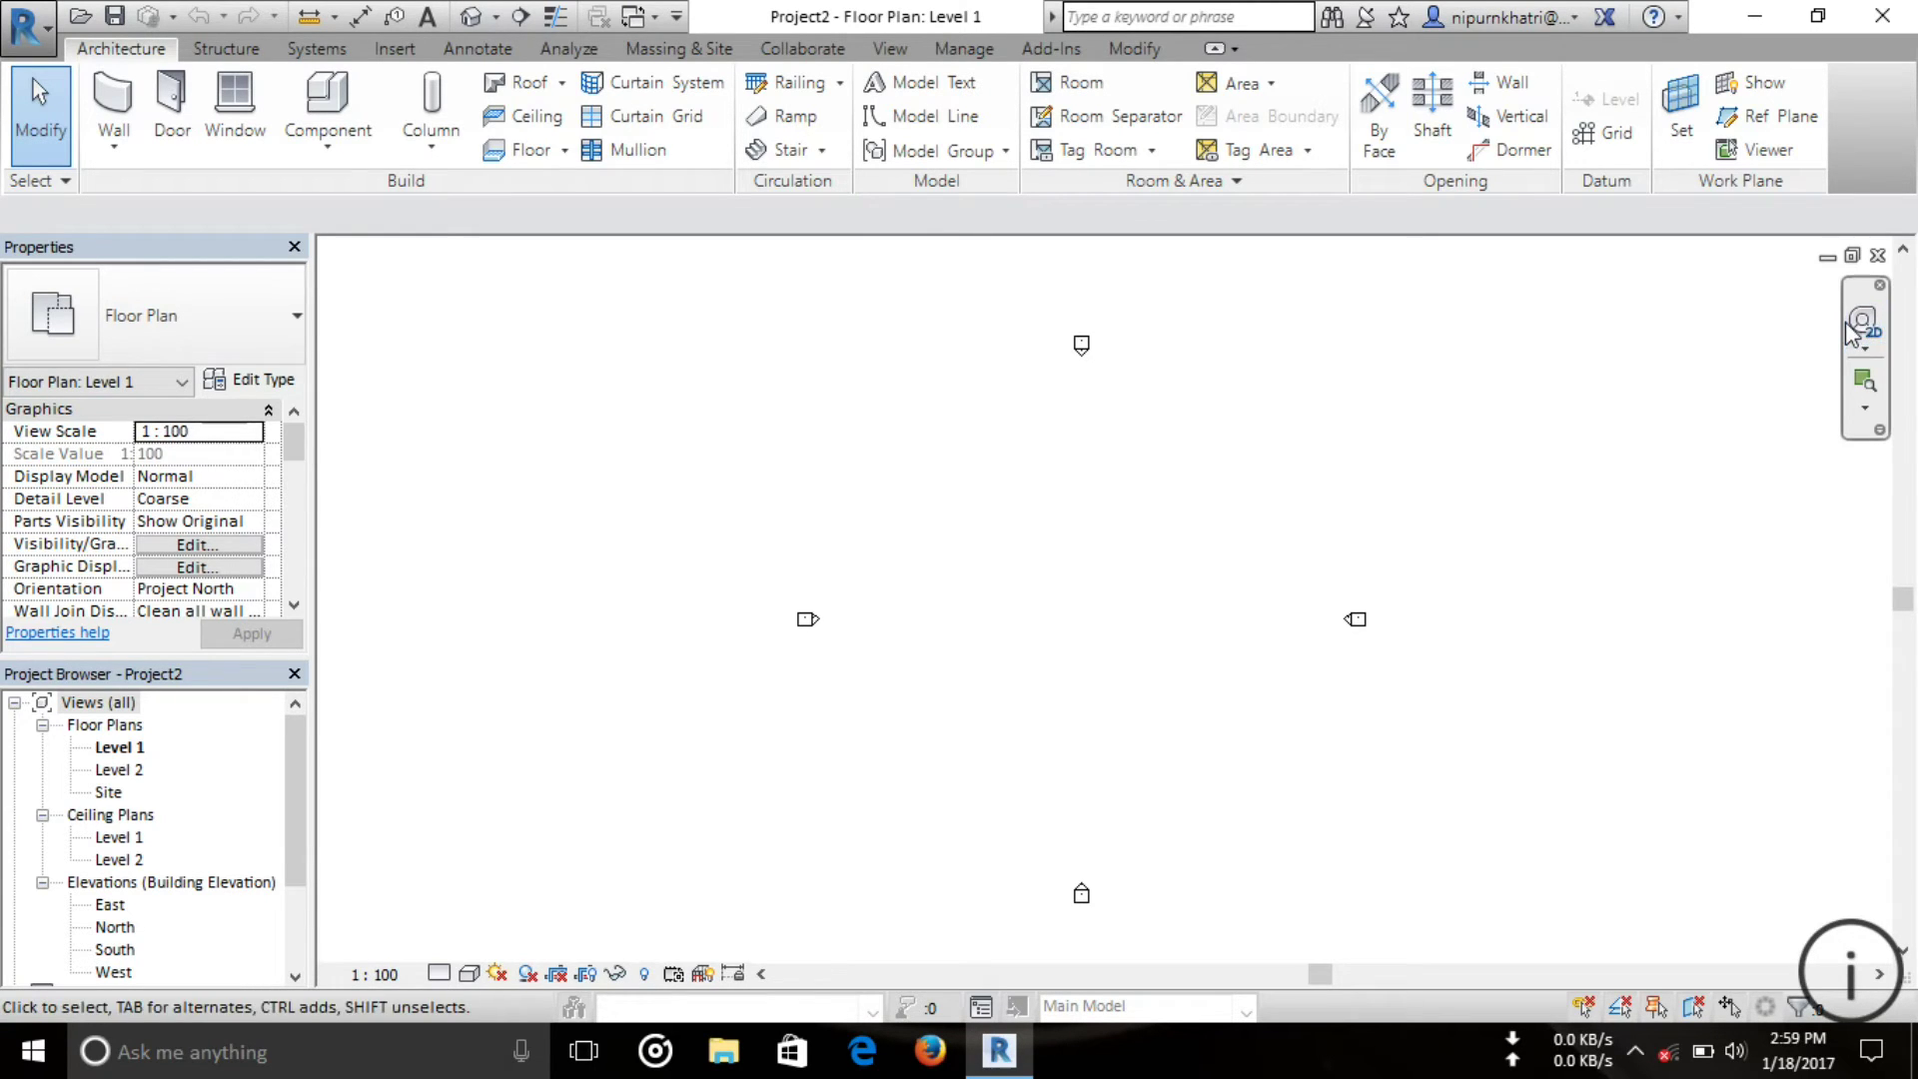
click(1864, 409)
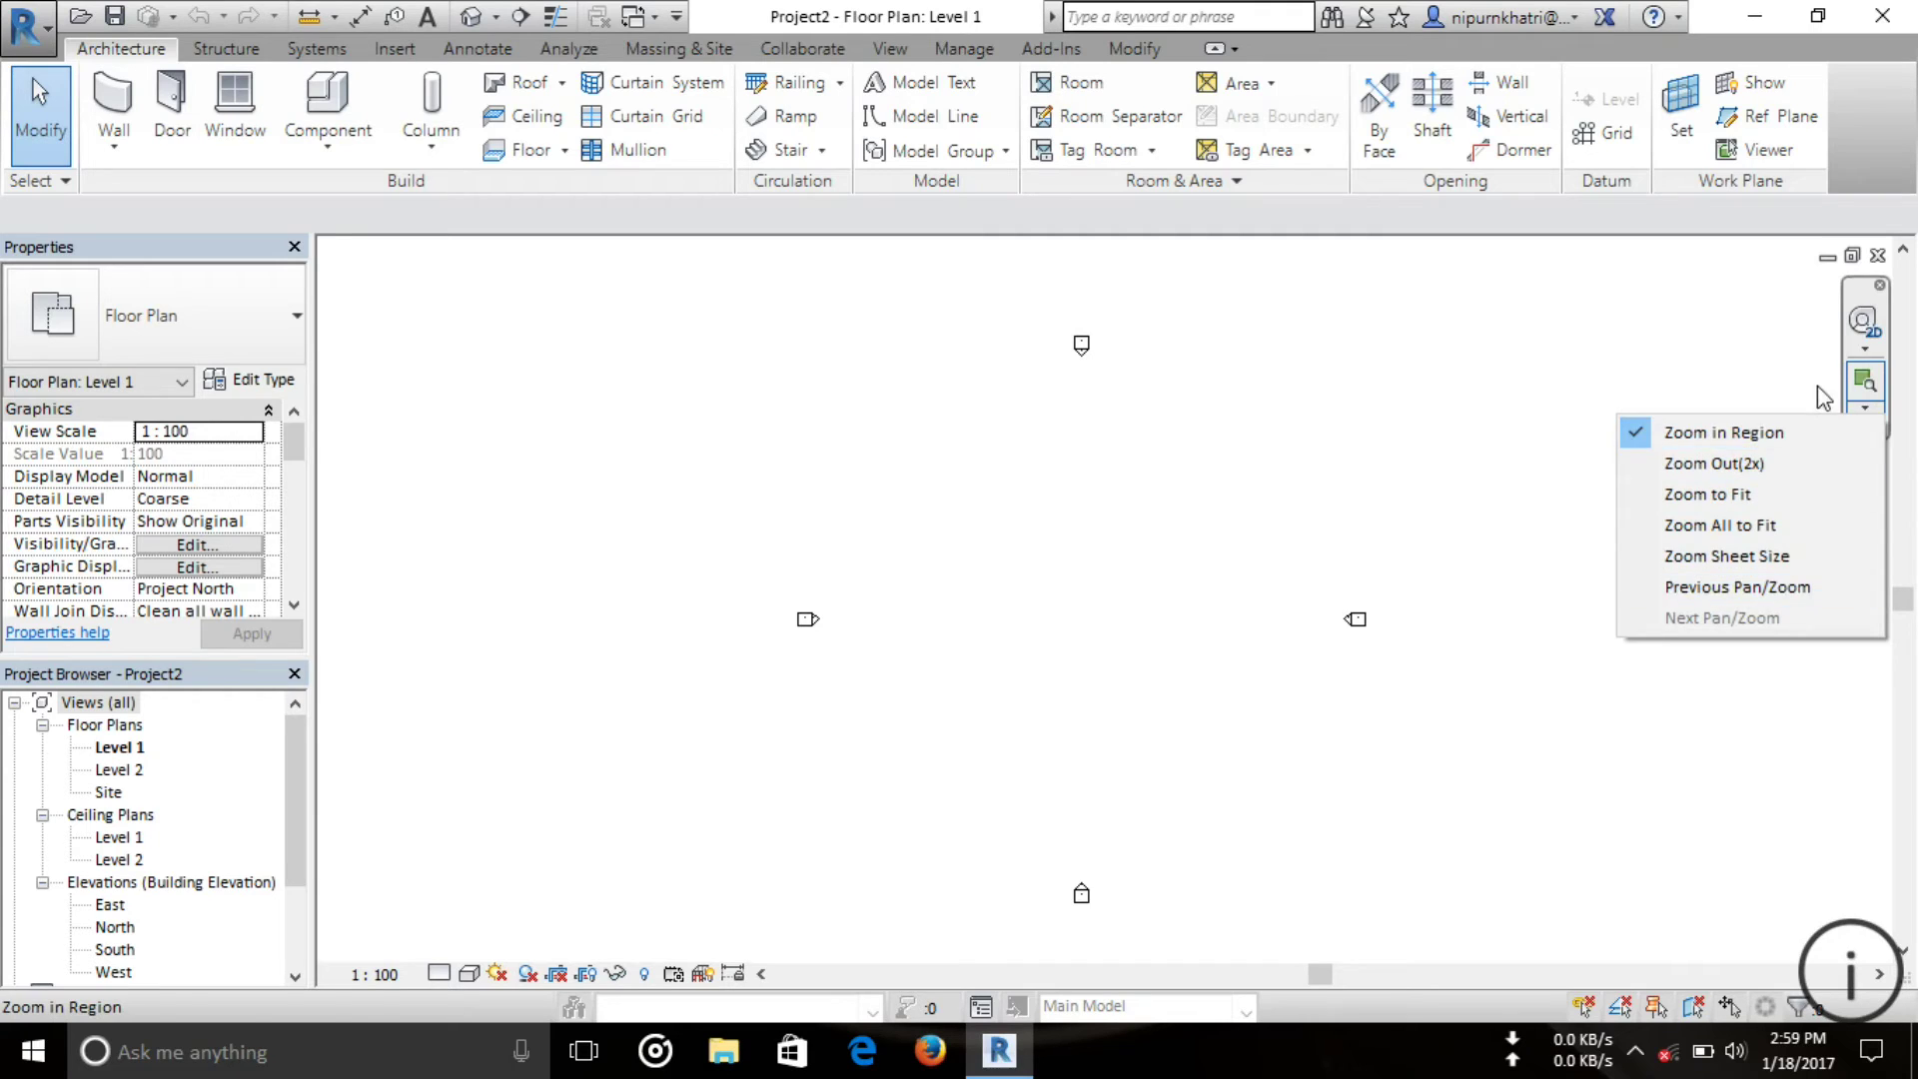
click(1801, 357)
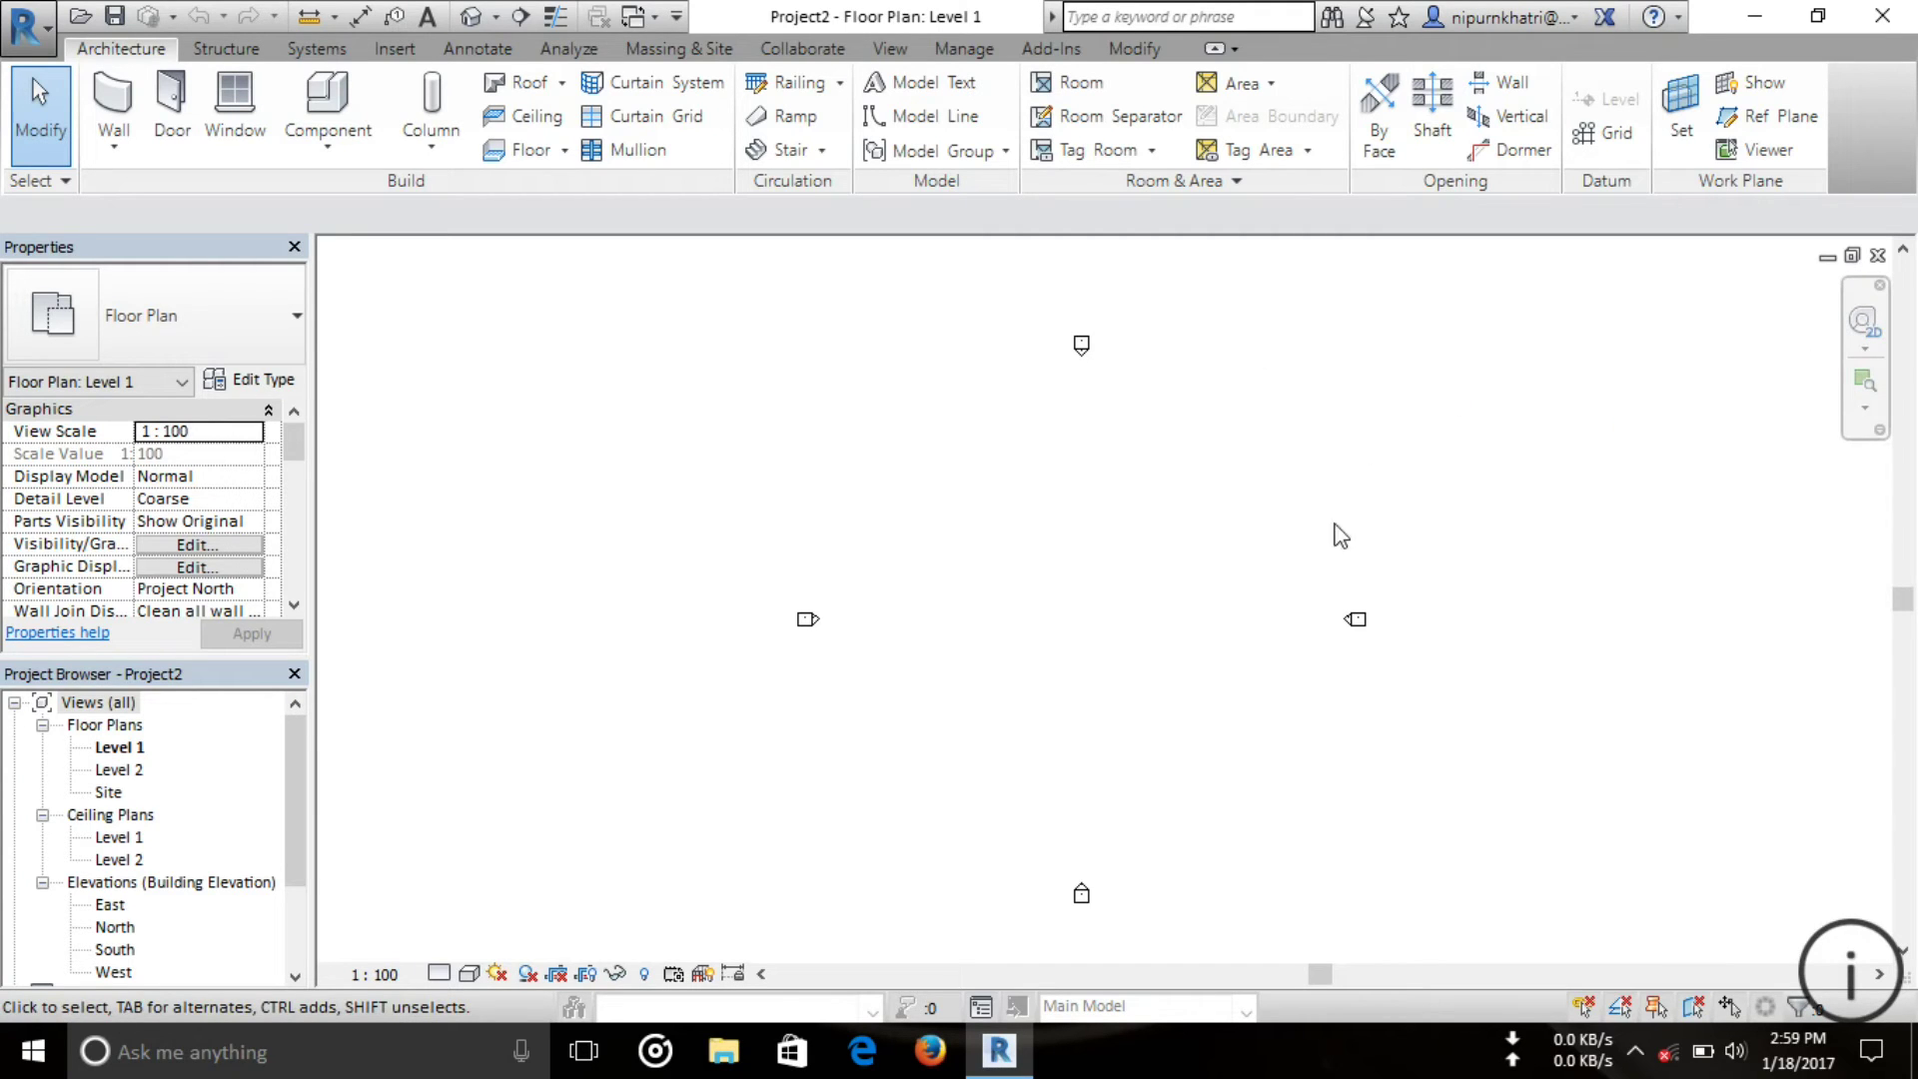
scroll(1325, 589, down, 2)
middle_drag(1318, 590, 1202, 565)
scroll(1128, 546, up, 1)
scroll(1125, 545, up, 2)
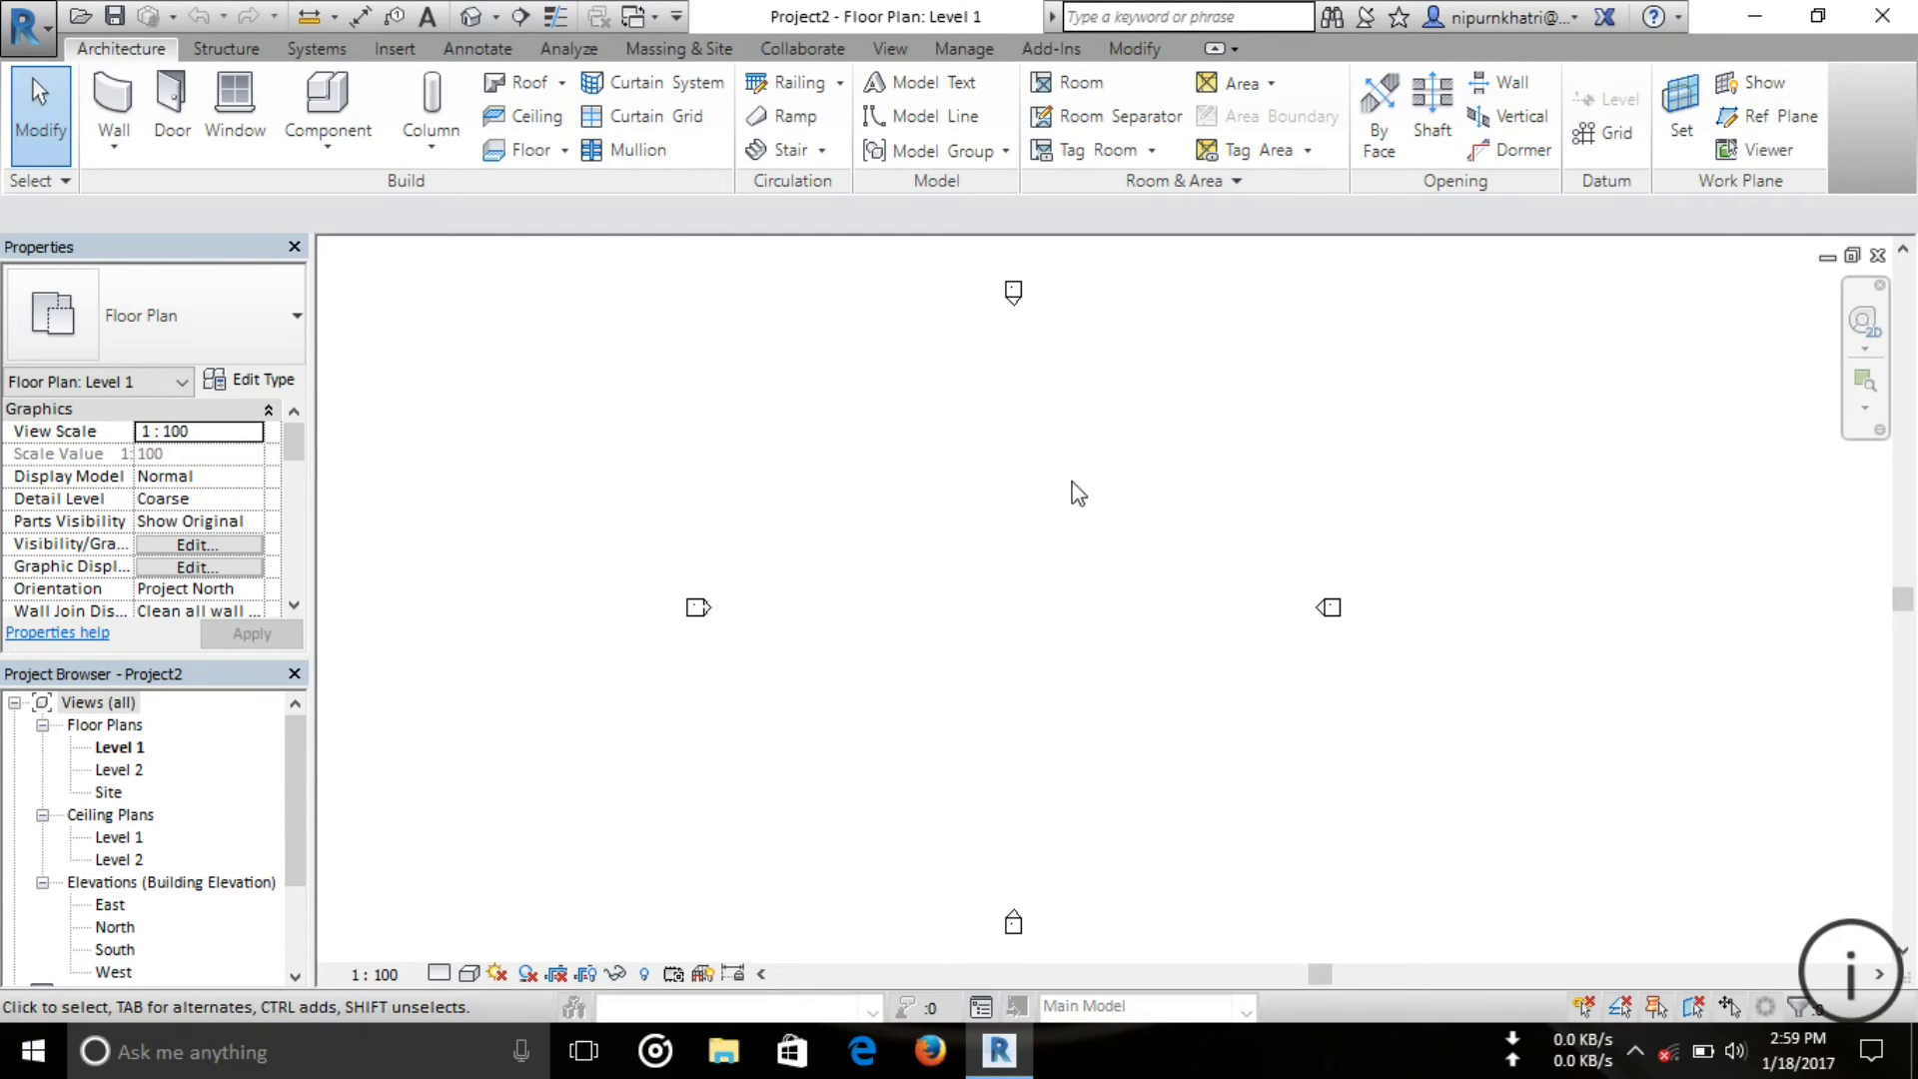
middle_drag(1095, 497, 1070, 484)
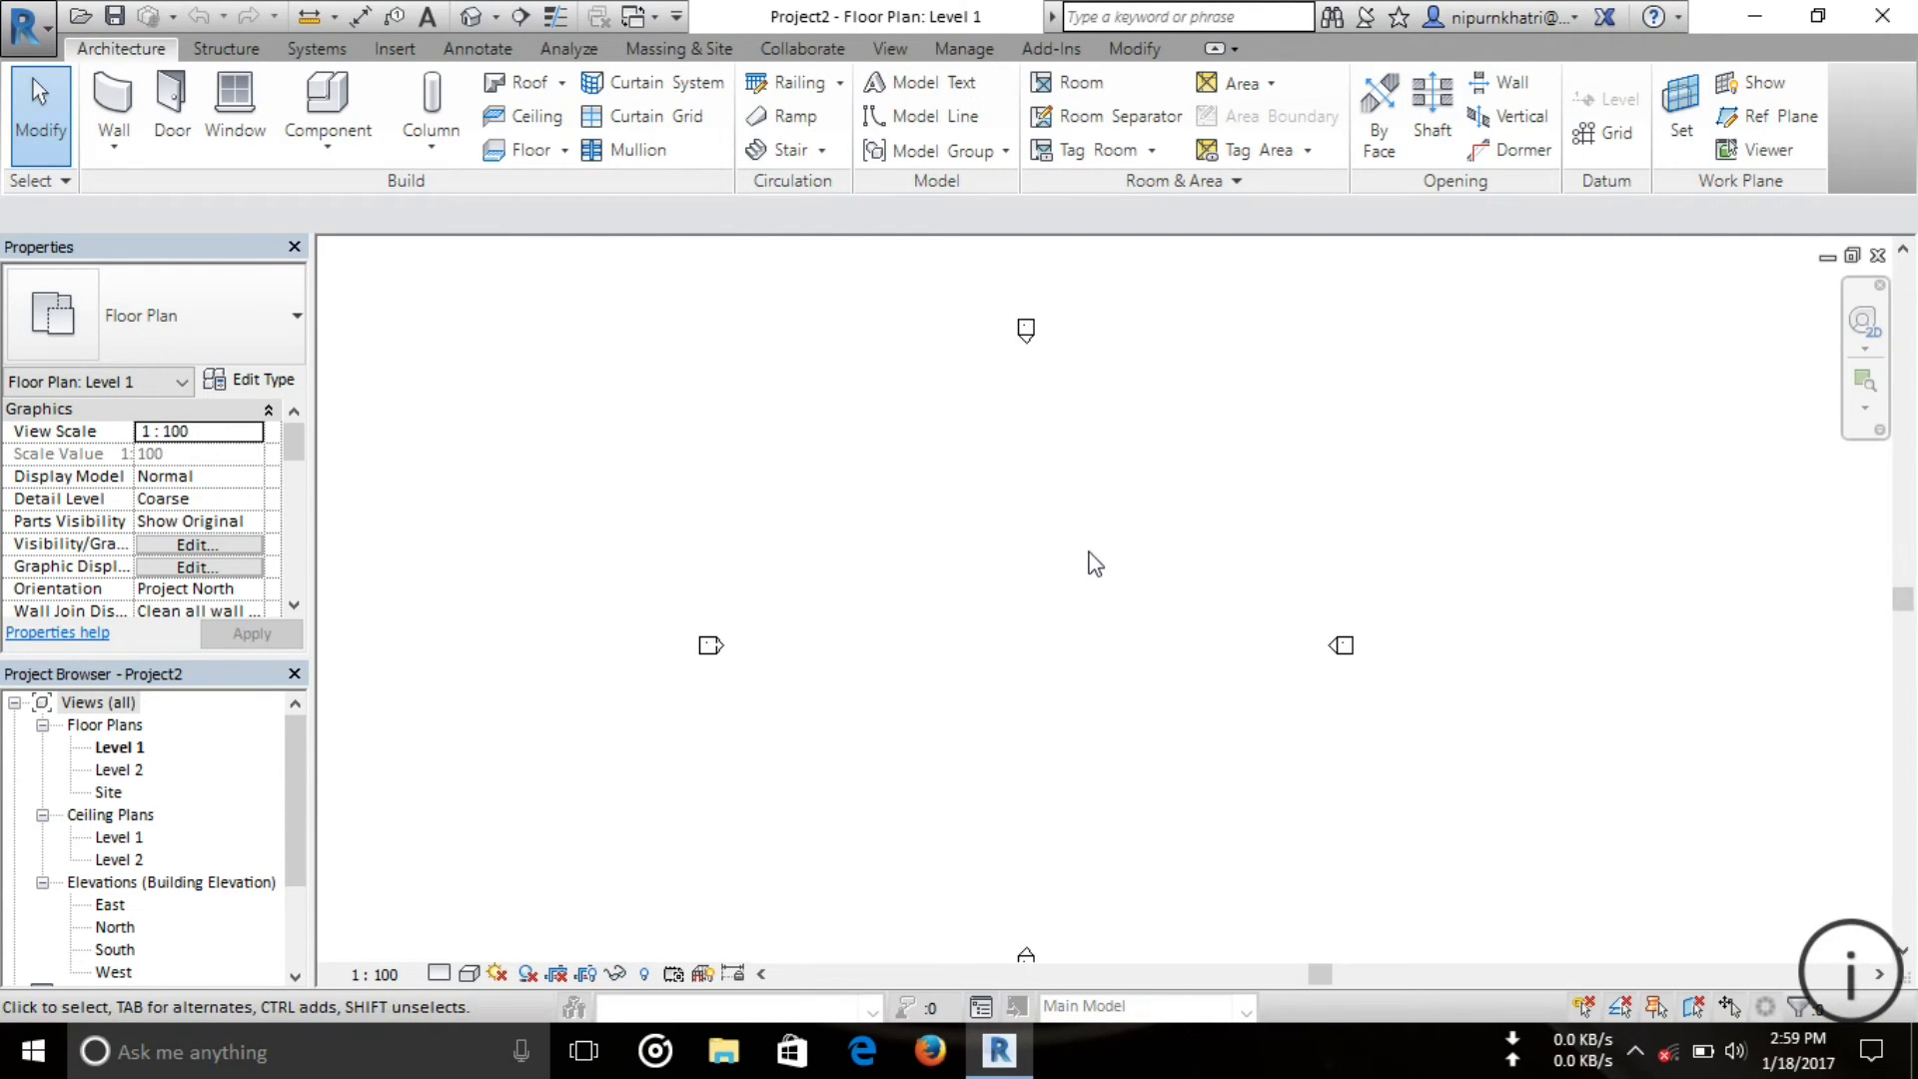
mouse_move(1092, 569)
middle_down()
mouse_move(1104, 582)
mouse_move(1099, 568)
middle_up()
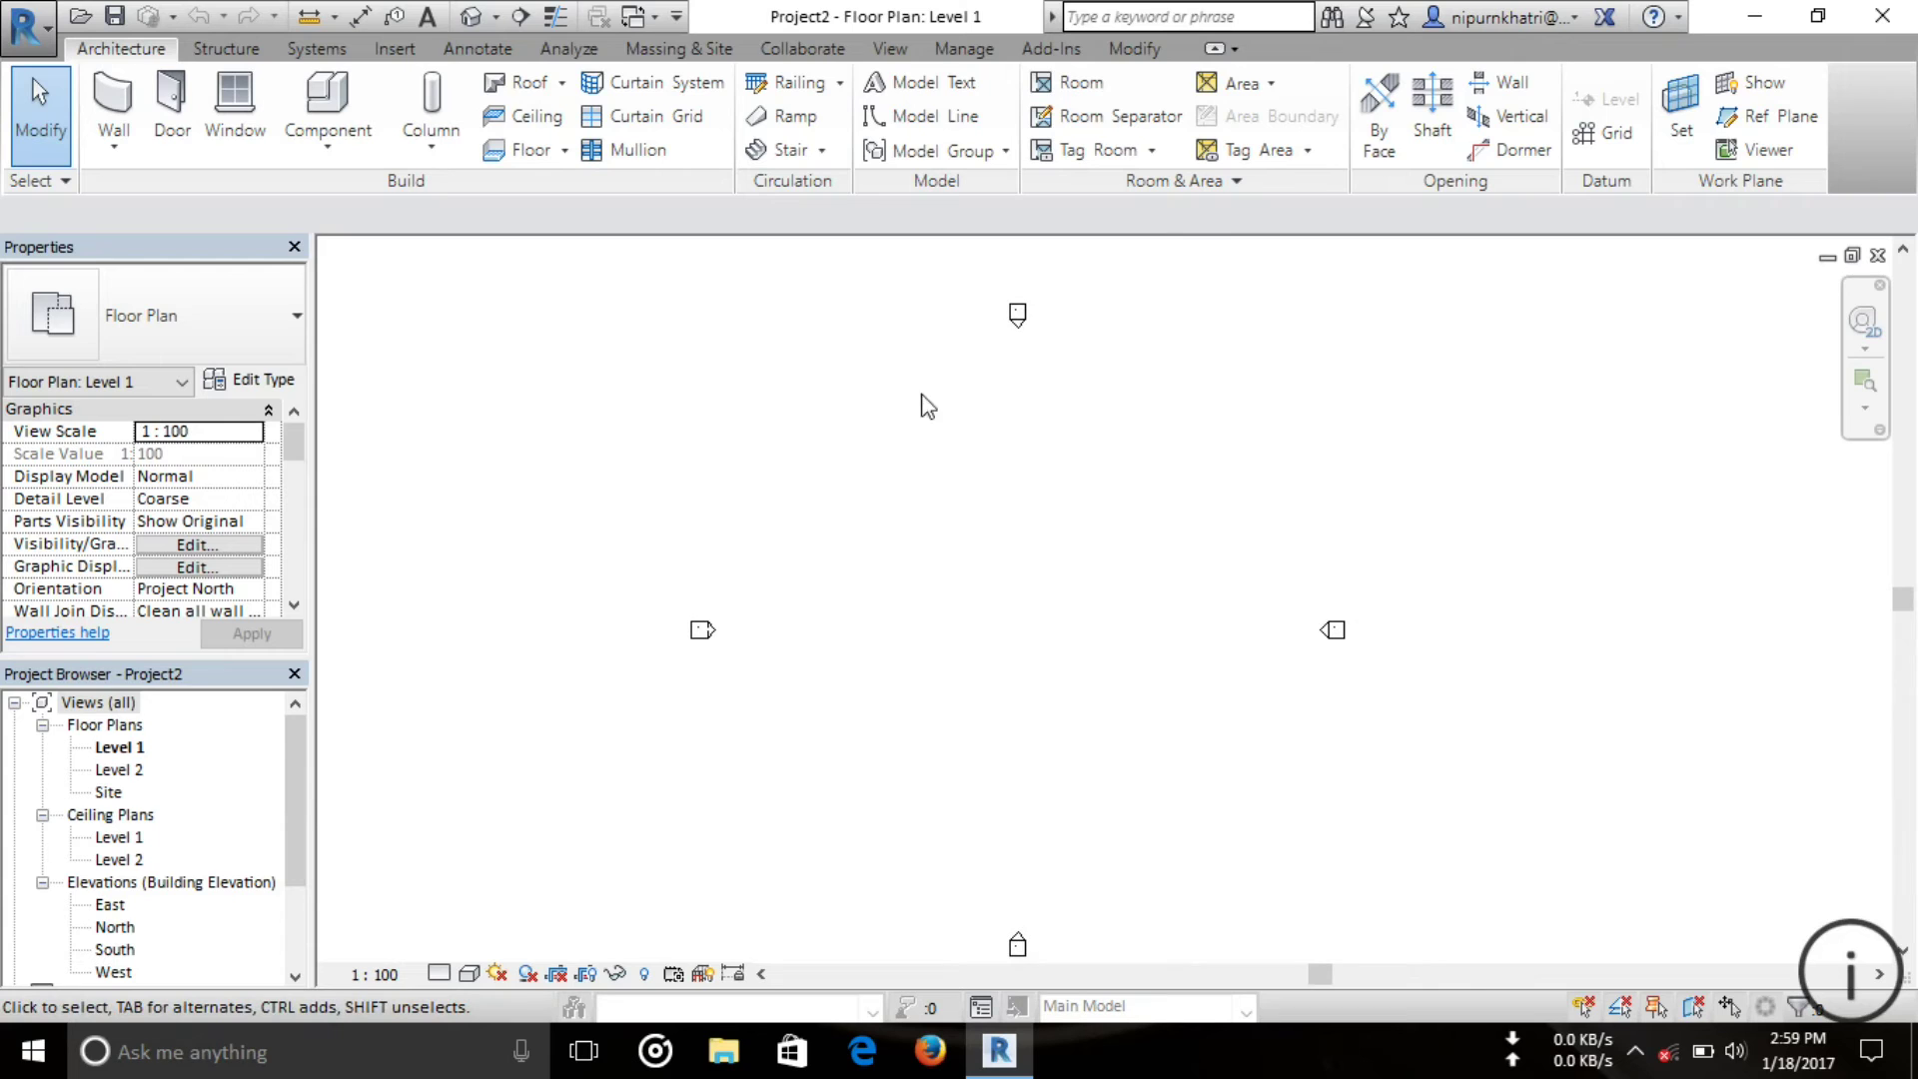